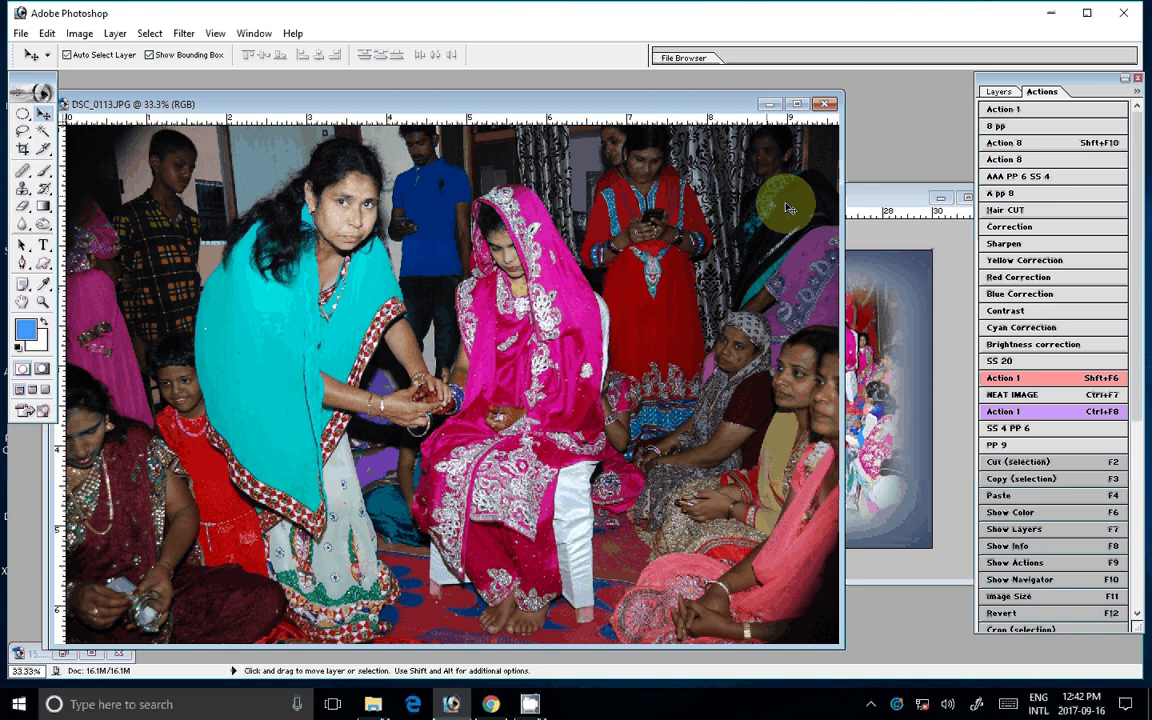
Step: Resize DSC_0113 to 2100×1410 and brighten it with the Correction action
key(F11)
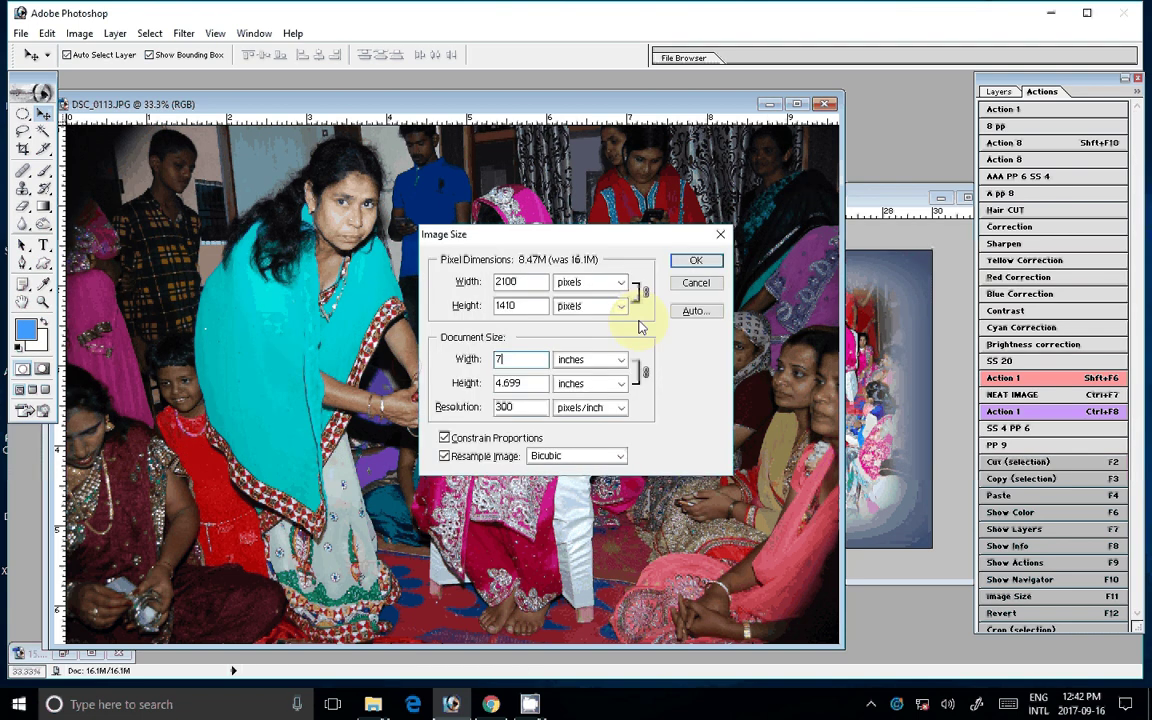
key(Return)
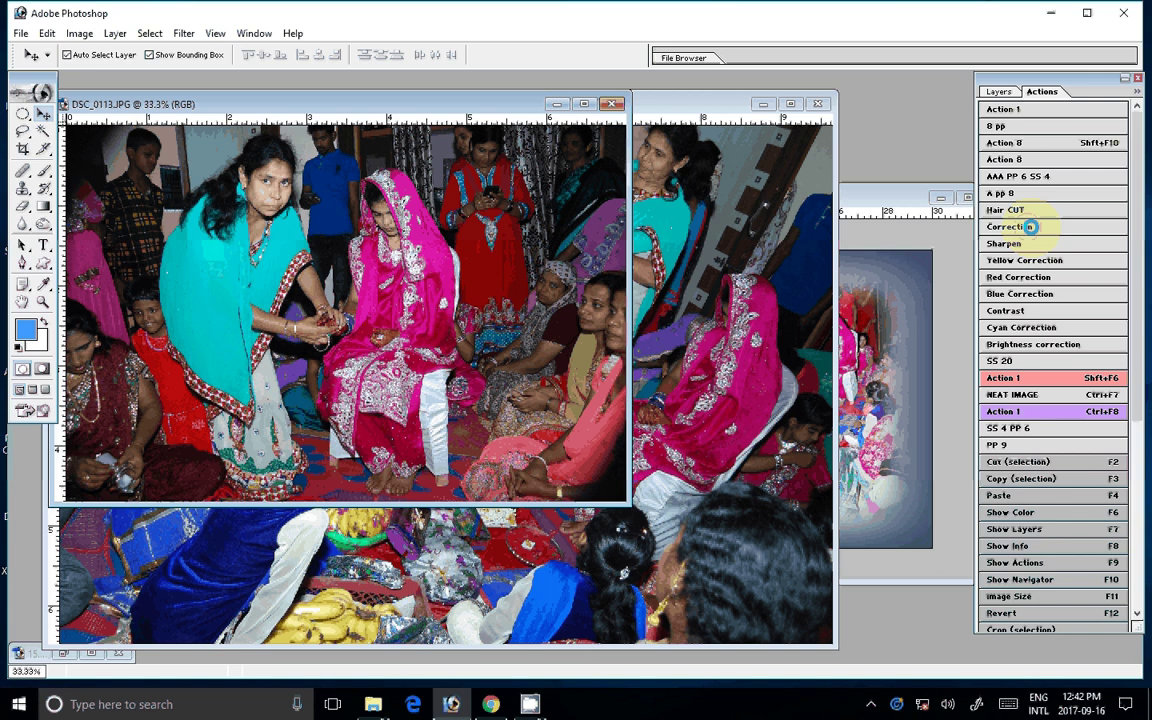
click(1030, 226)
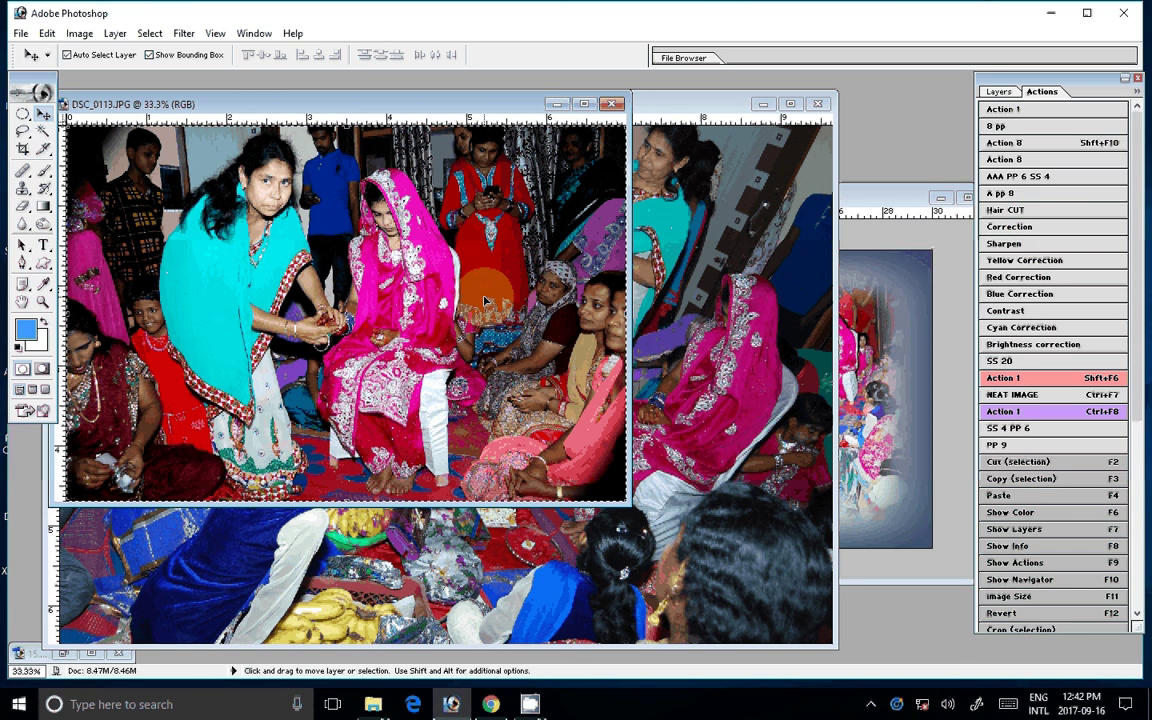
Step: Paste DSC_0113 into the album's top-right frame, then bring DSC_0112 forward
drag(485, 300, 445, 341)
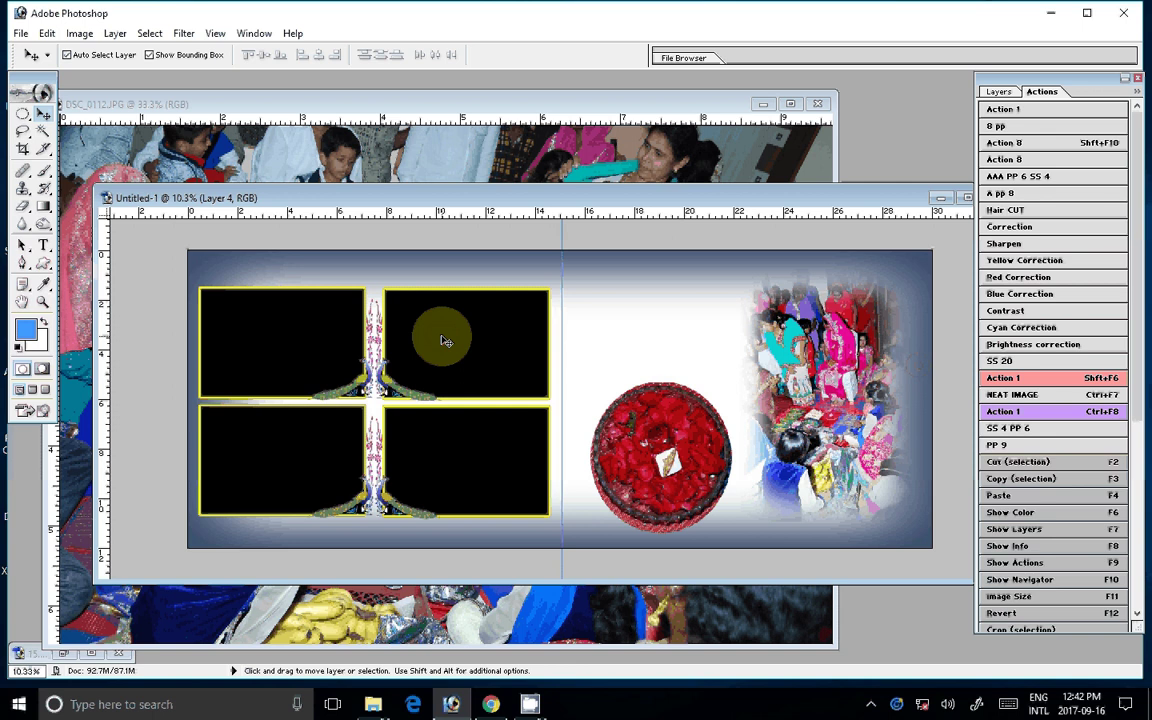
key(shift+F6)
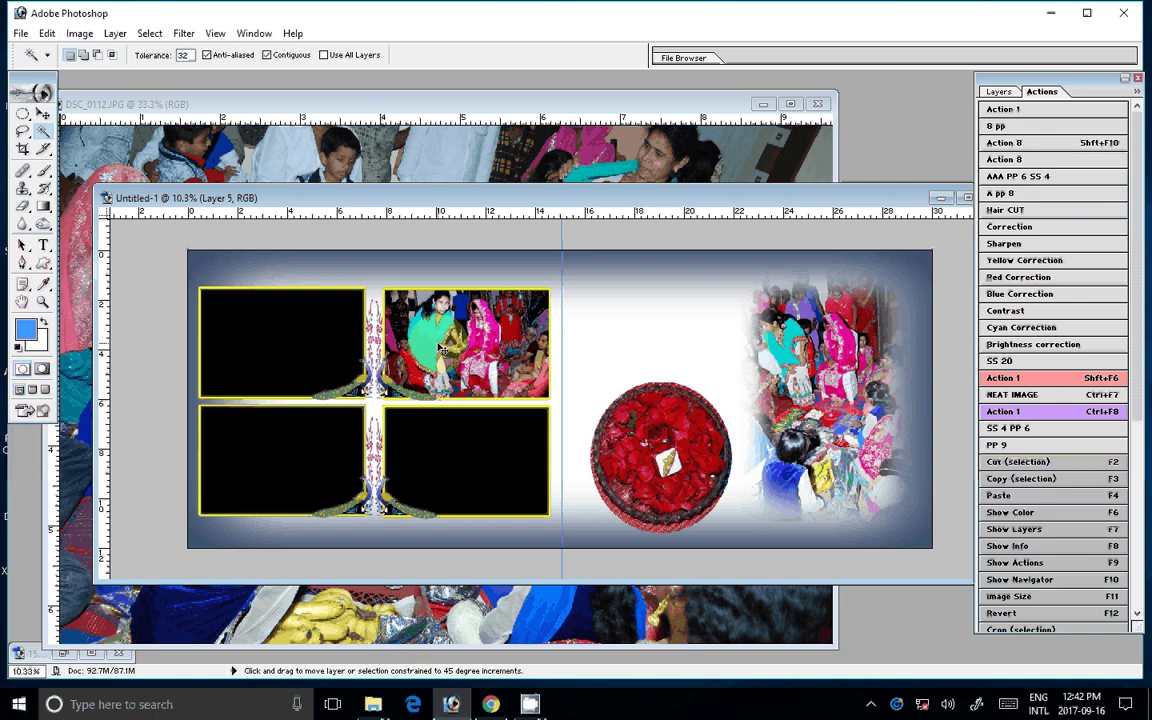
click(486, 182)
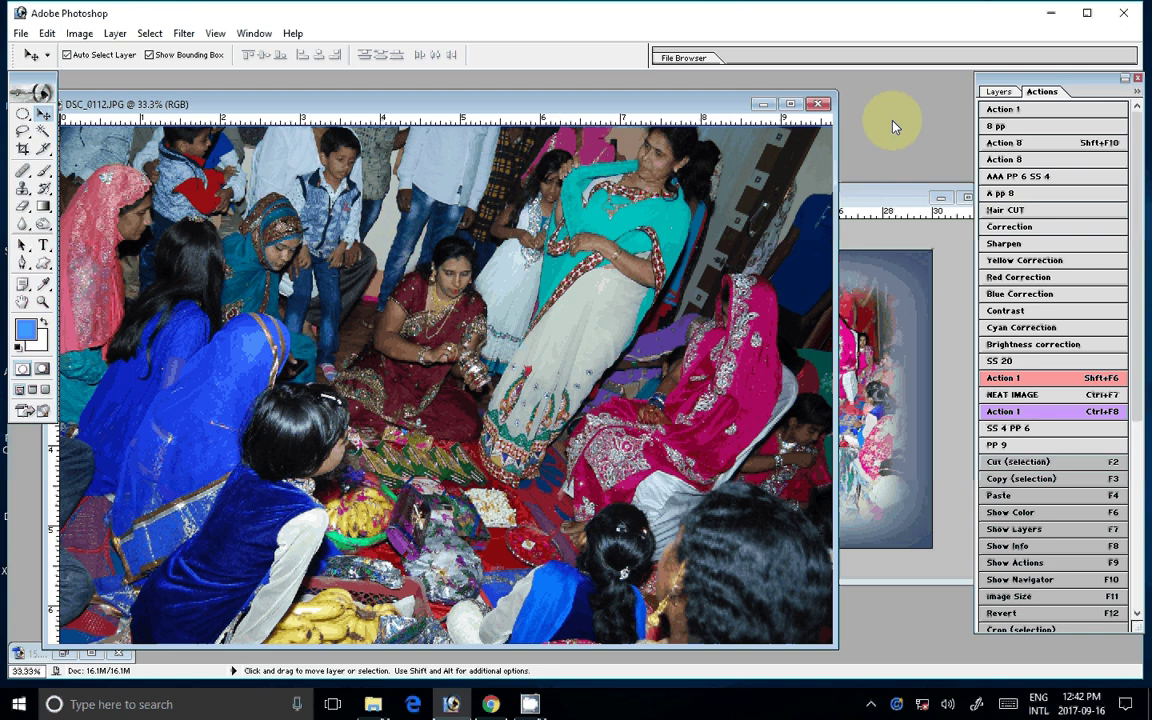
Step: Resize DSC_0112 to 2100 px wide and brighten it with the Correction action
click(1020, 177)
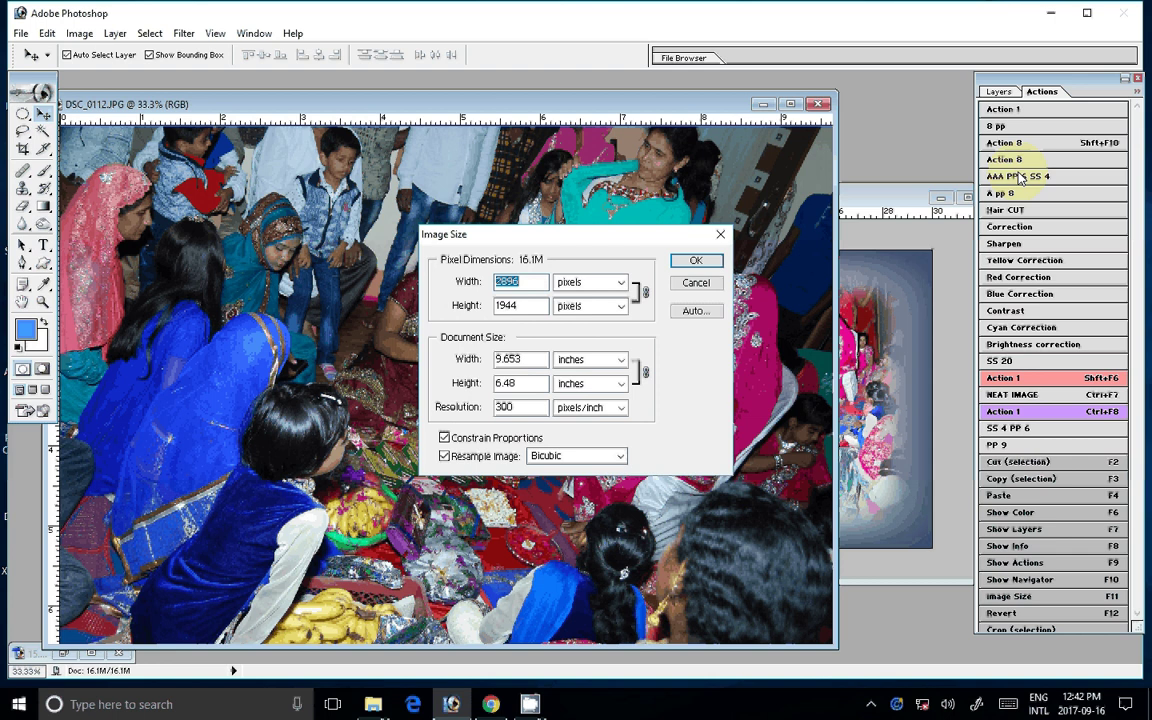
text(2100)
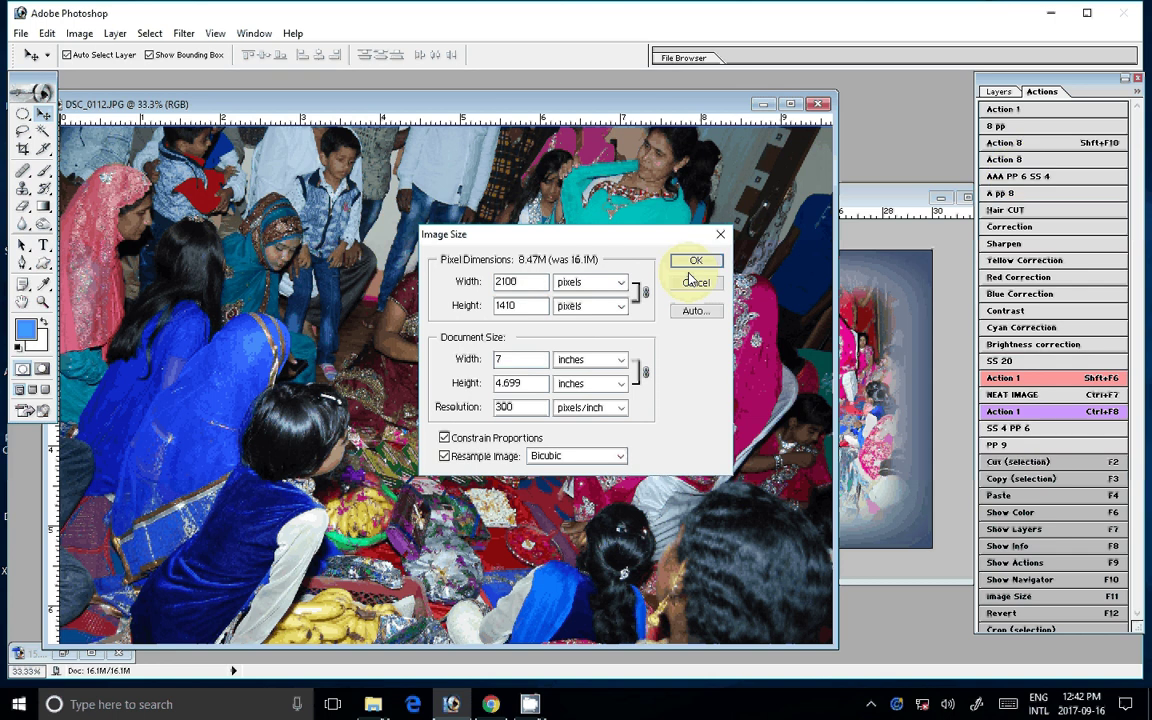
click(695, 262)
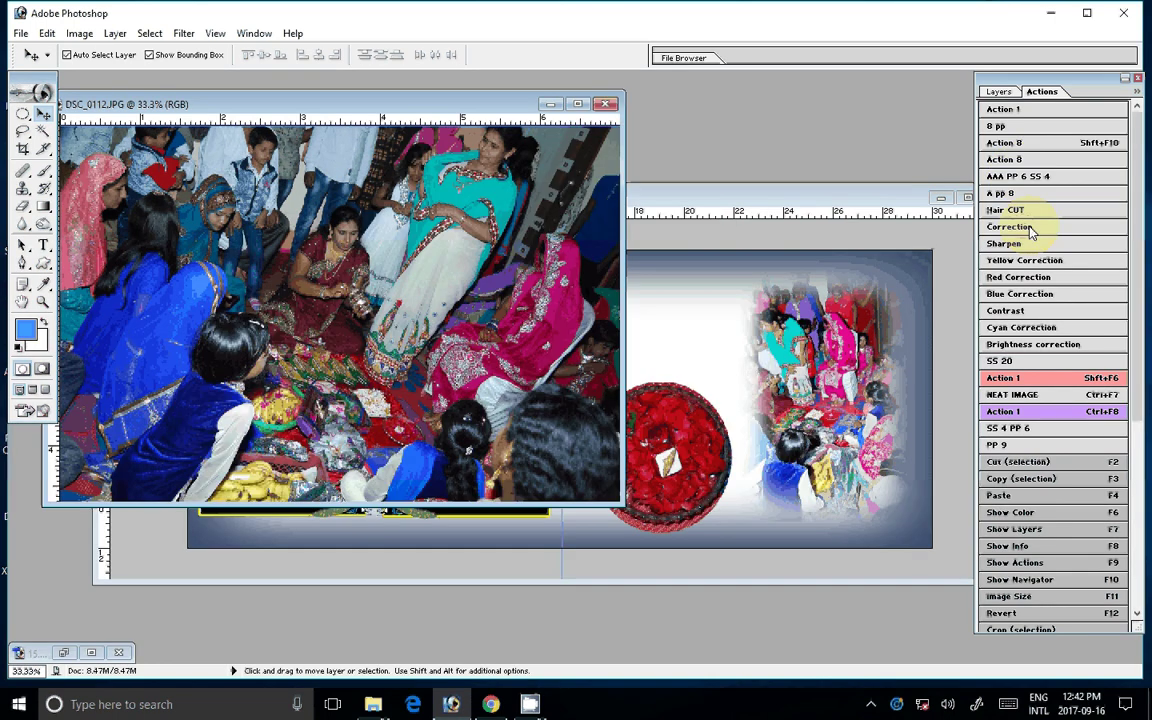
click(1030, 229)
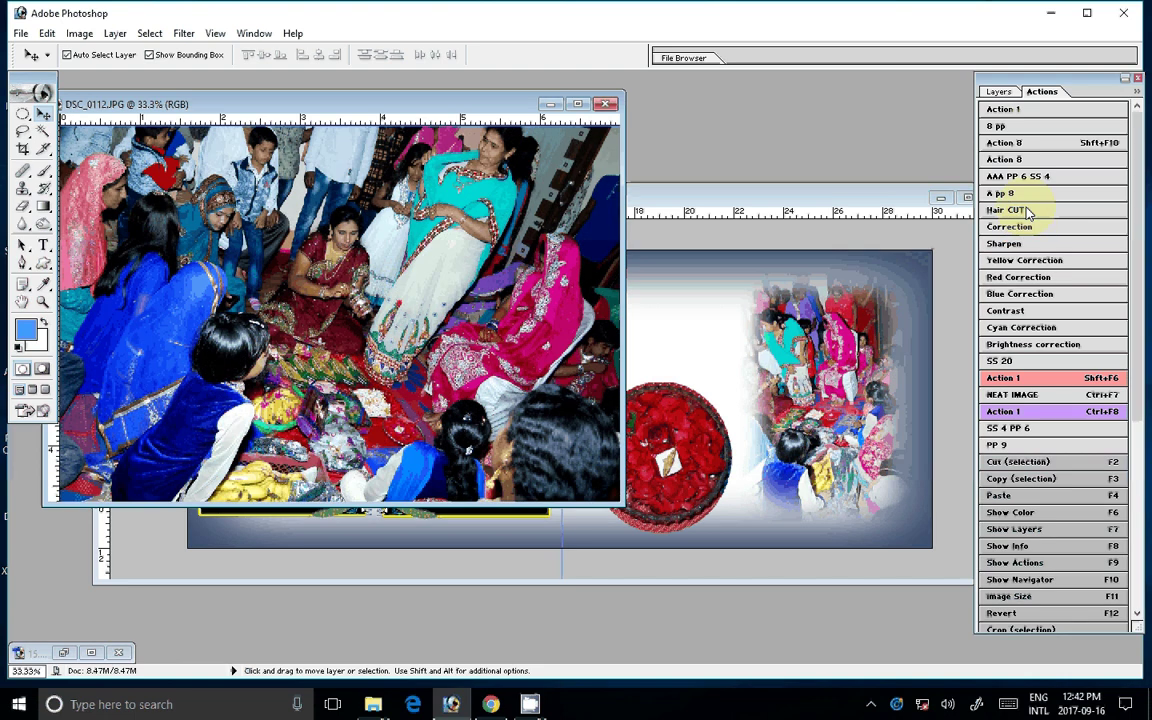
click(1028, 212)
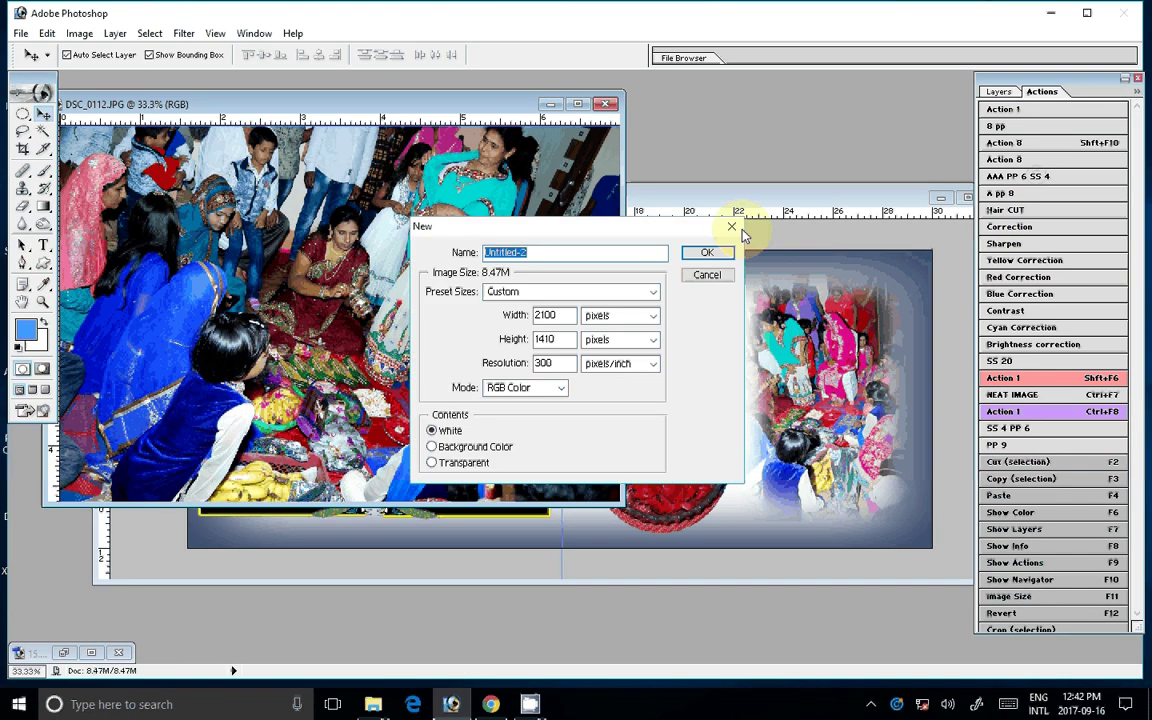
Step: Copy the whole photo, close DSC_0112, and paste it into the bottom-right frame
click(707, 252)
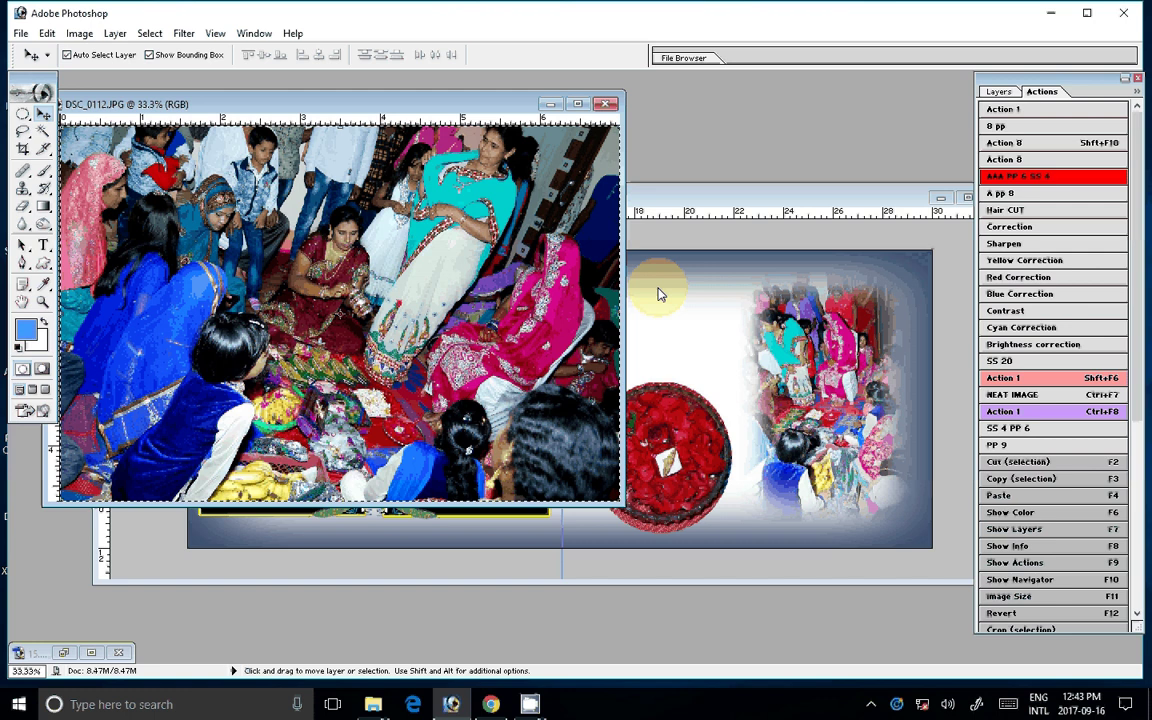
click(604, 106)
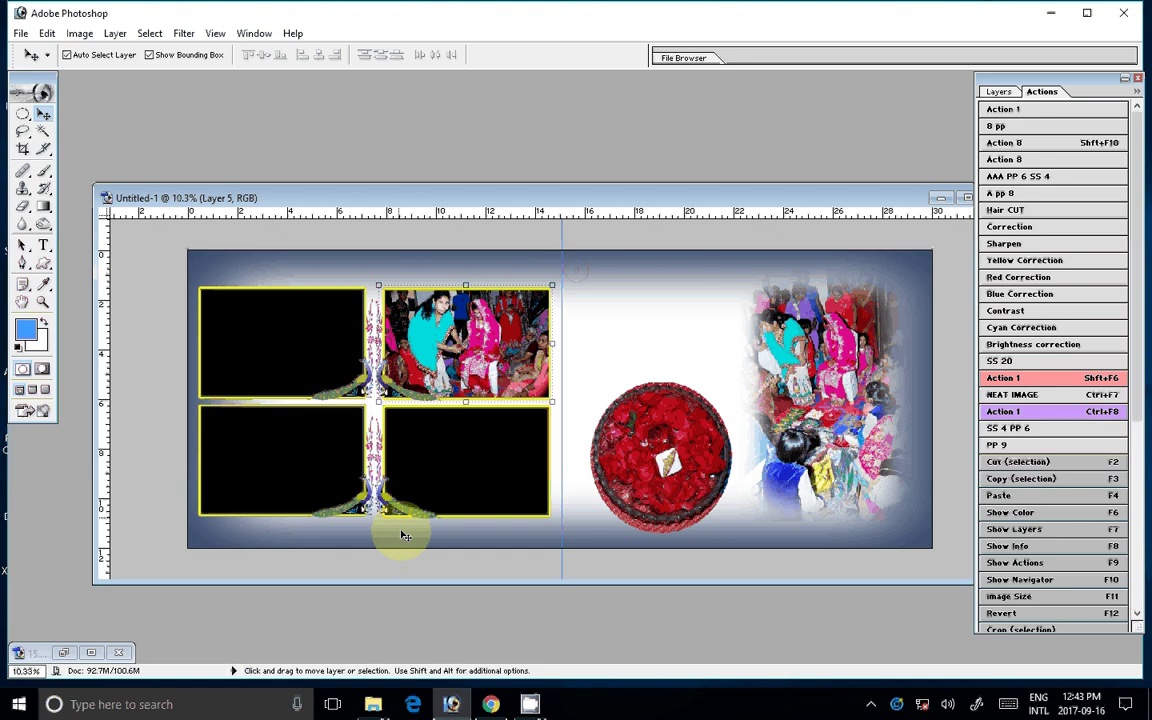
key(w)
click(469, 460)
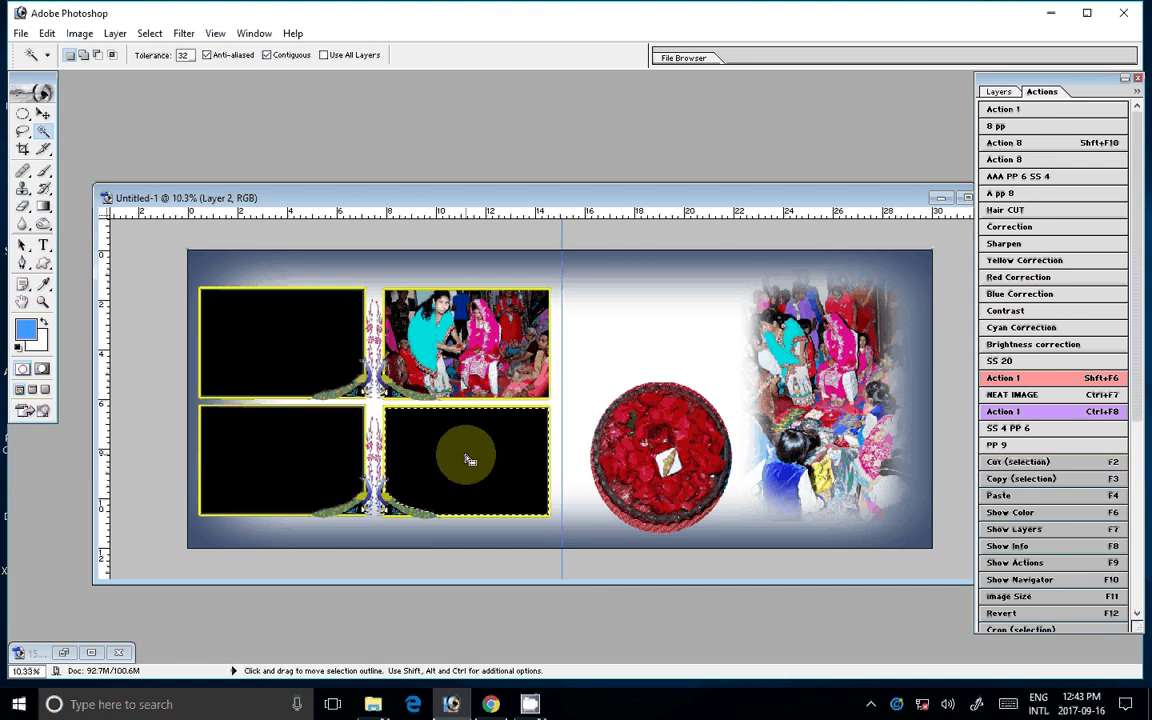
key(ctrl+shift+v)
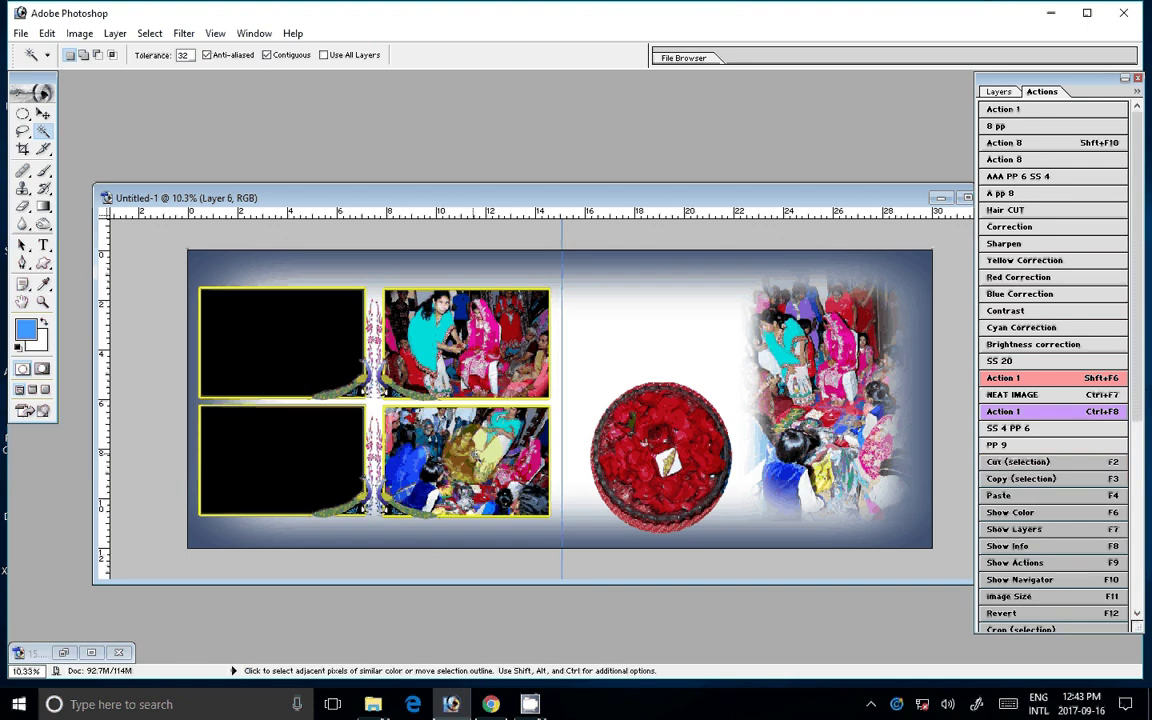
Step: Move the four used photos into S DII and select DSC_0116 through DSC_0118
key(v)
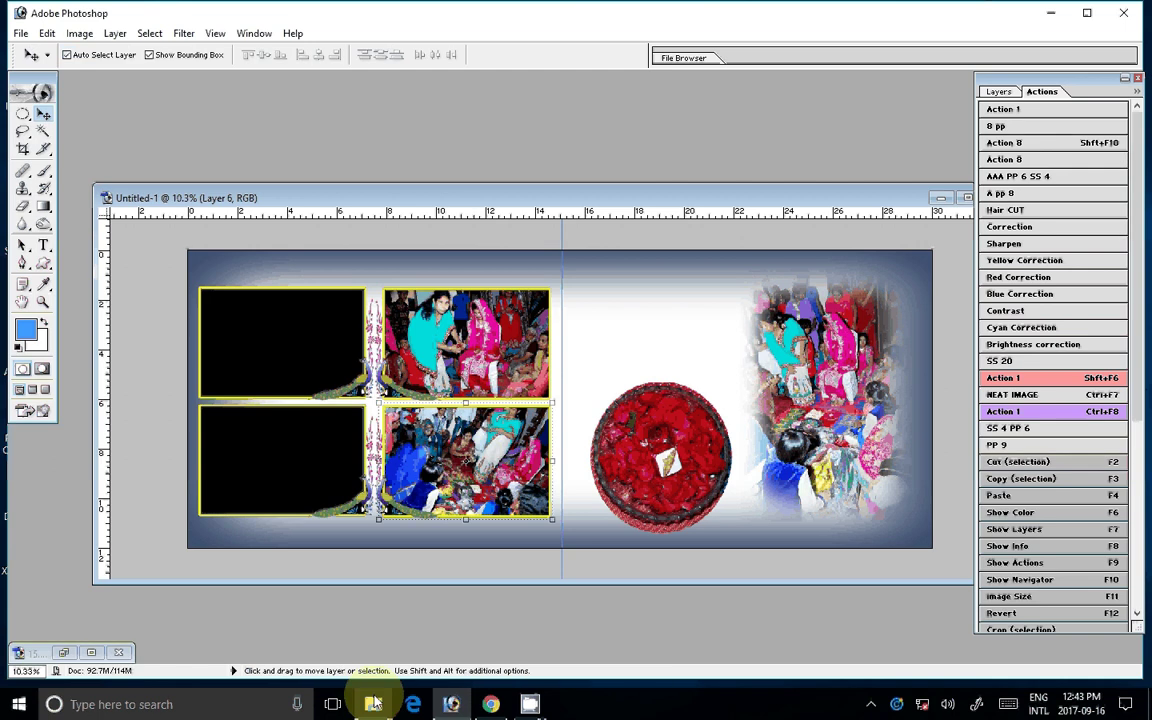
click(373, 703)
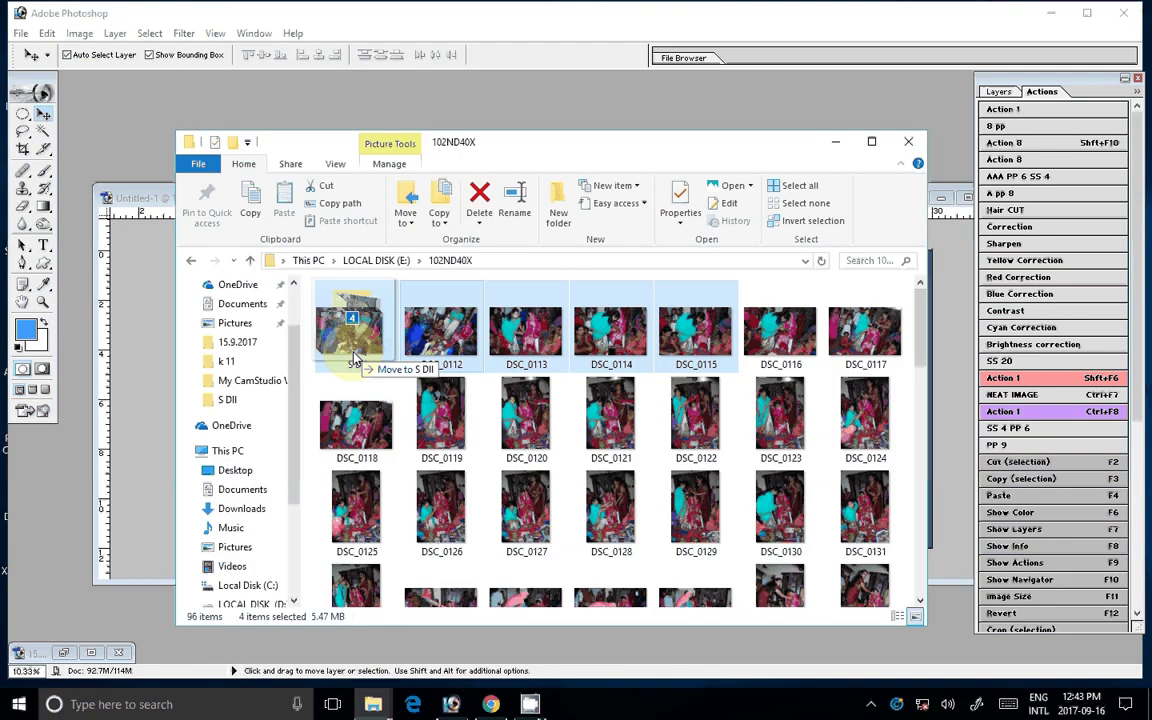
drag(355, 360, 356, 361)
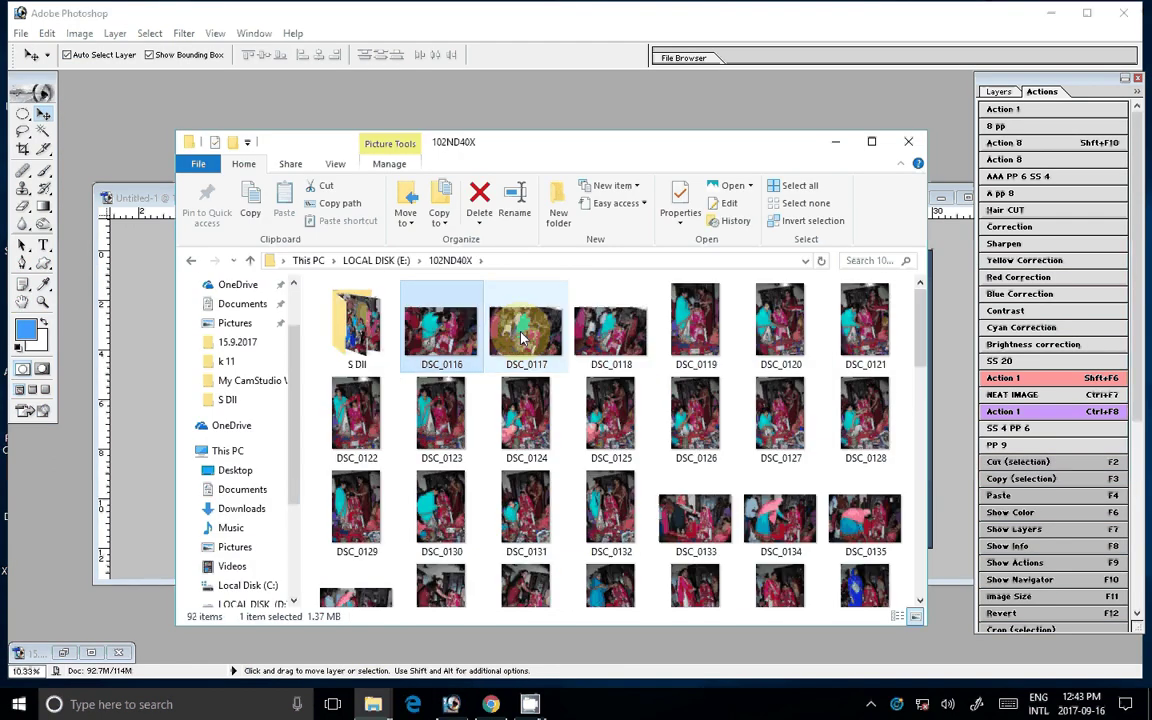
shift+click(714, 335)
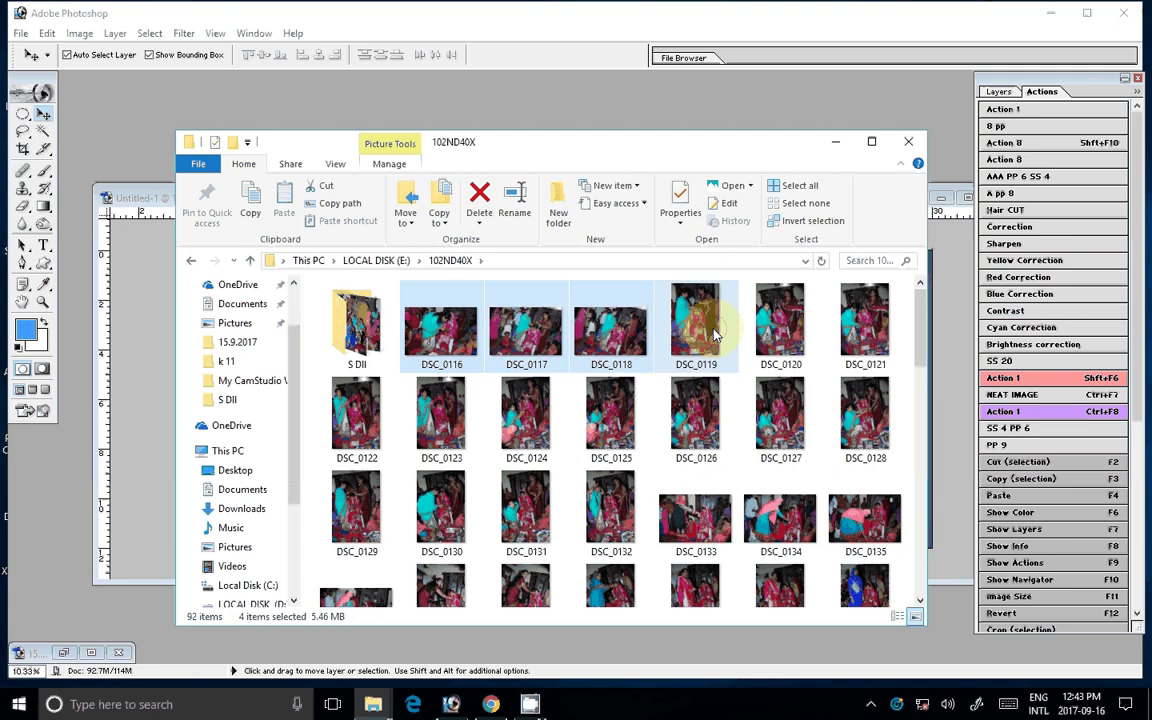
ctrl+click(714, 335)
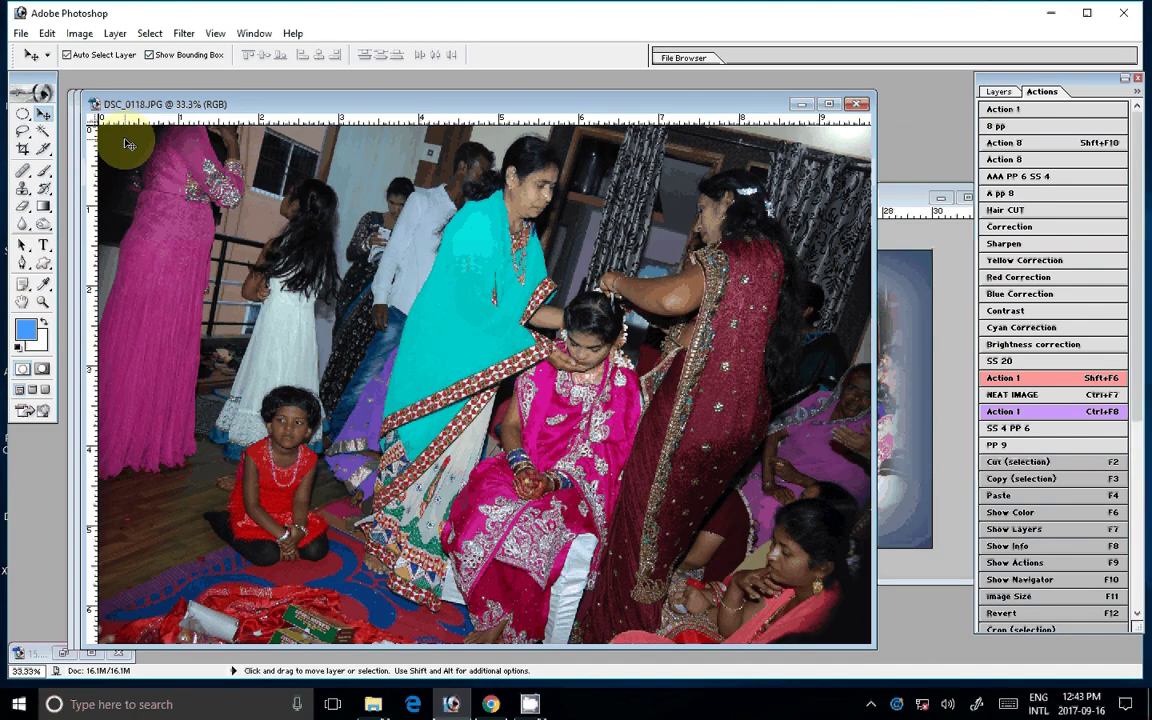
Step: Resize DSC_0118 to 7 inches wide (2100×1410 px)
key(shift+F6)
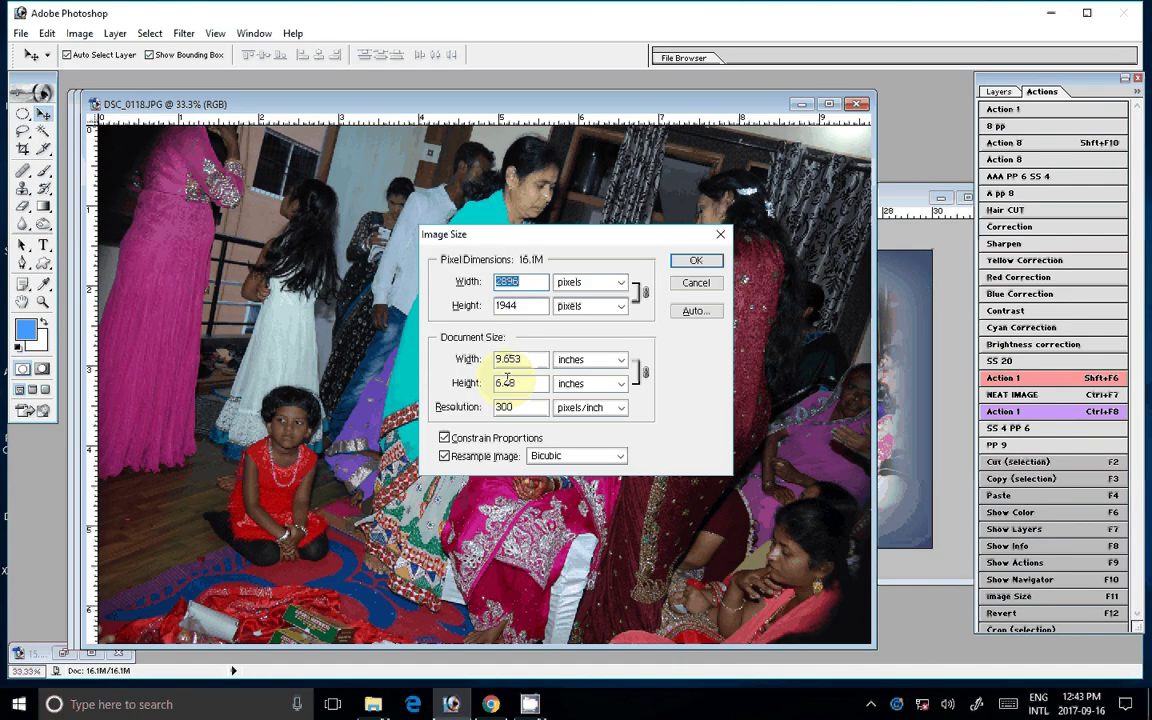
double_click(510, 359)
text(7)
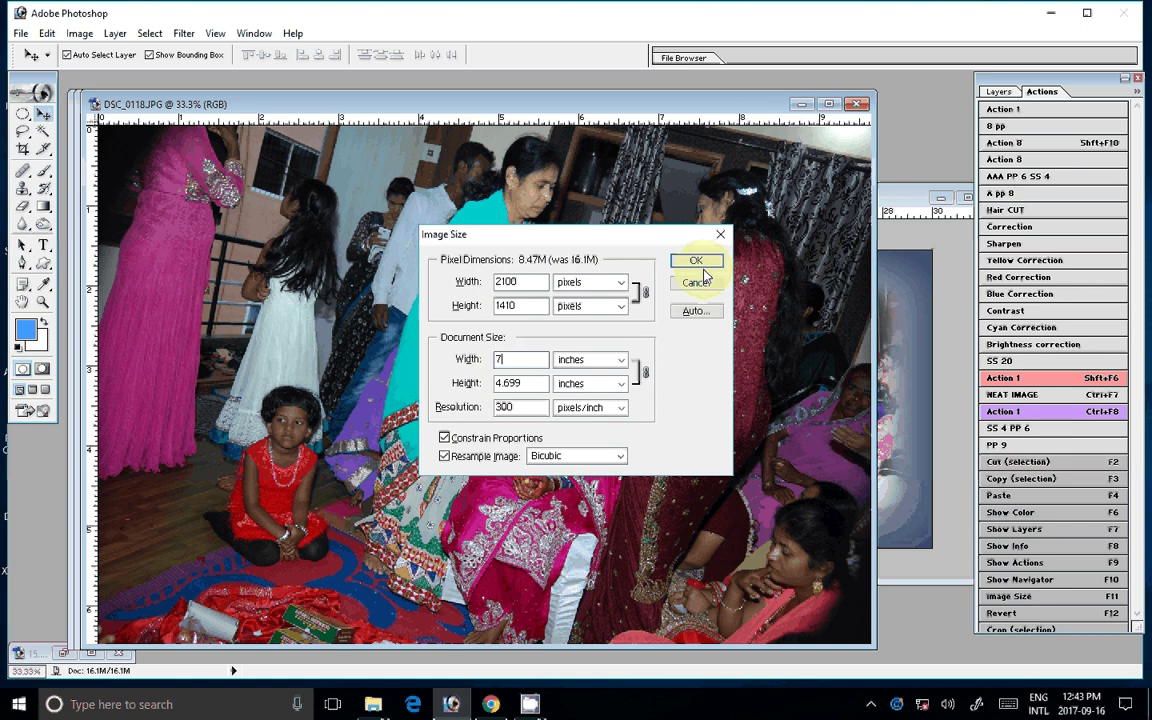
click(700, 263)
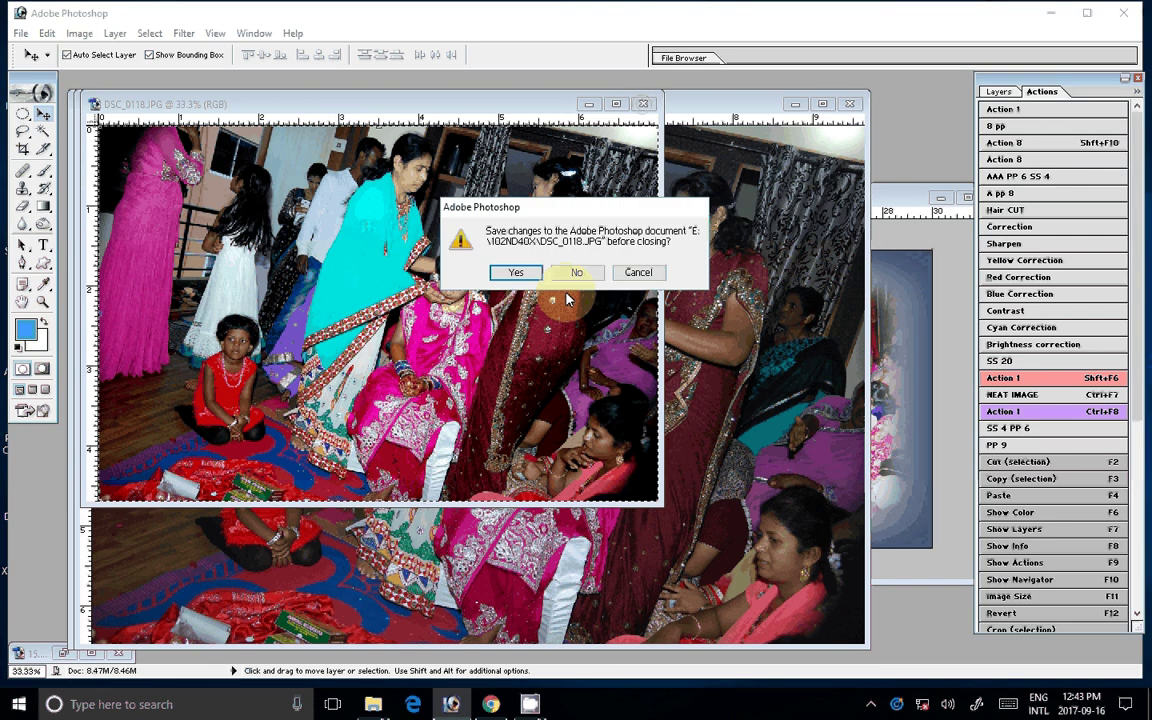
Step: Place DSC_0118 in the bottom-left frame and close its, DSC_0117's and DSC_0116's windows
click(576, 272)
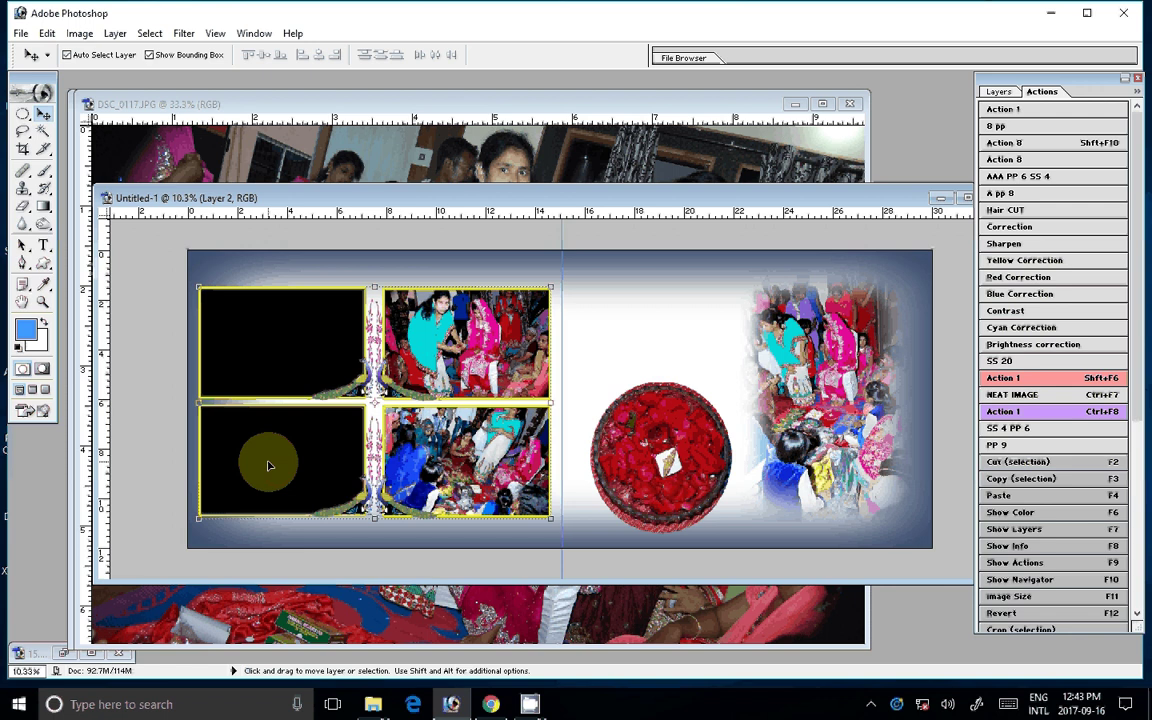
click(268, 464)
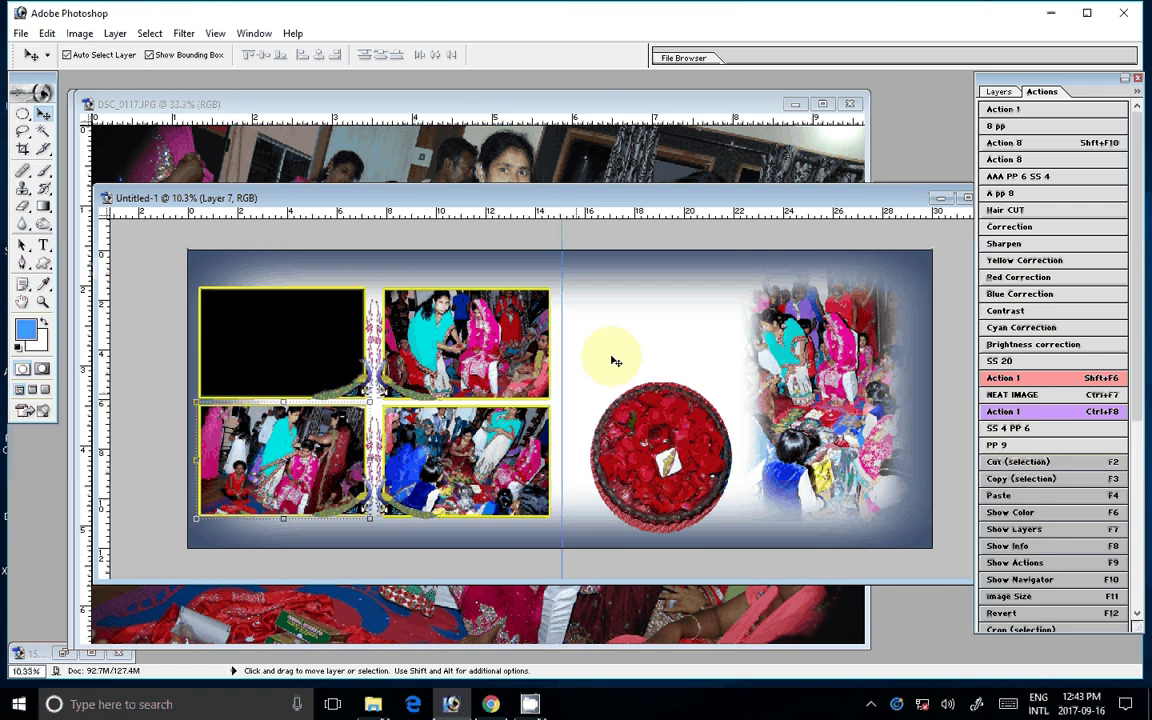
click(849, 104)
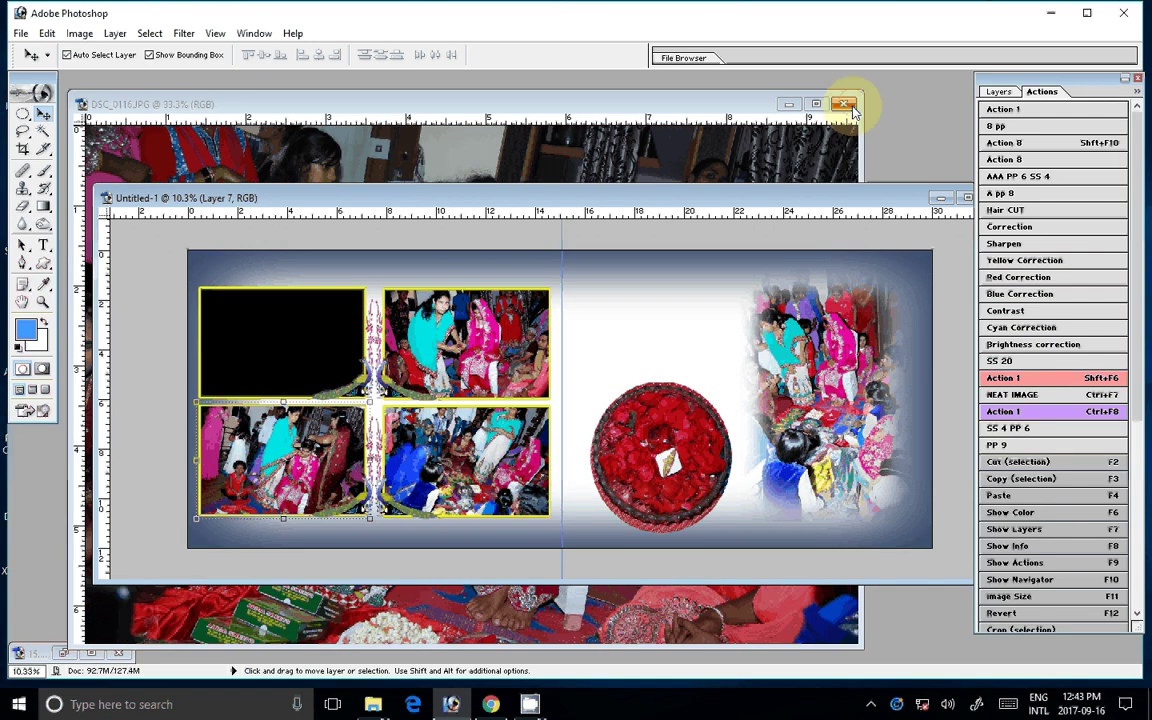
click(845, 105)
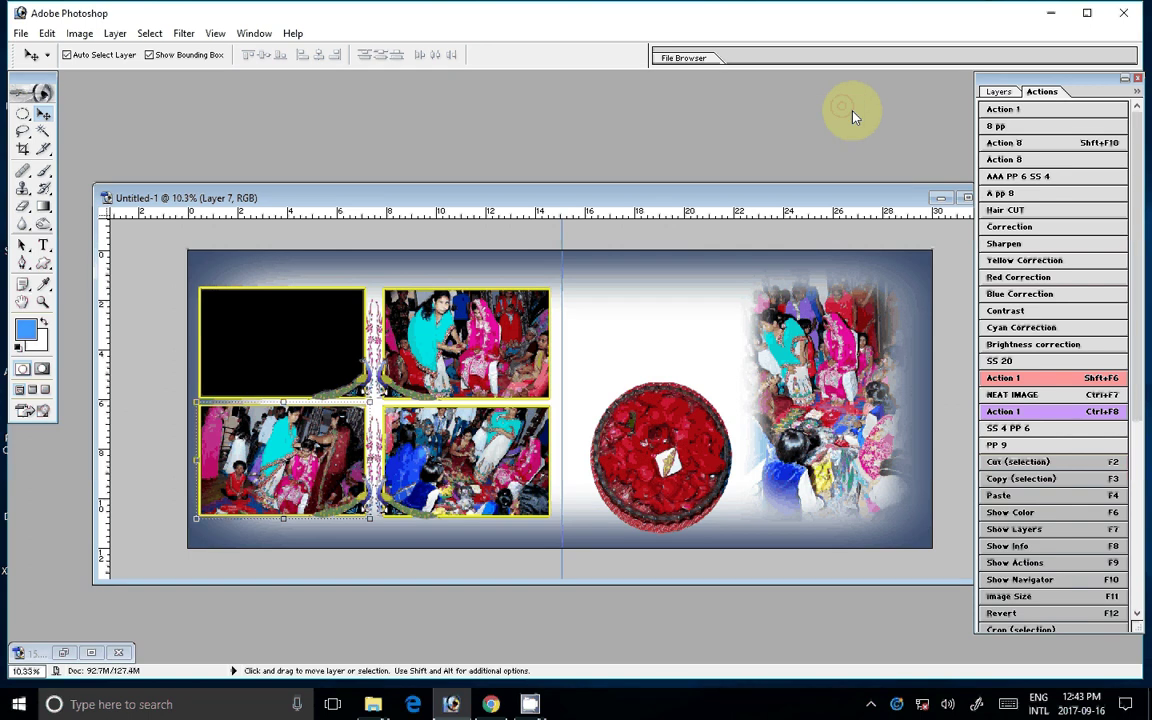
Step: Move the three used photos into S DII and drag DSC_0119 and DSC_0120 into Photoshop
click(63, 653)
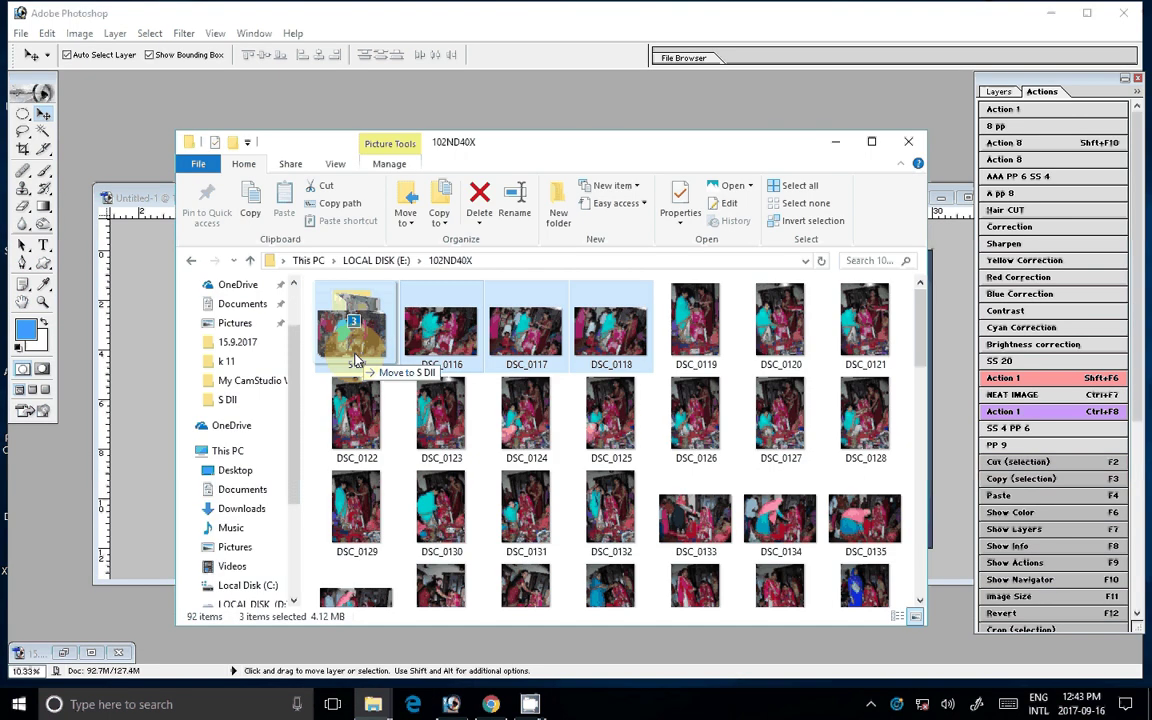
drag(356, 360, 356, 361)
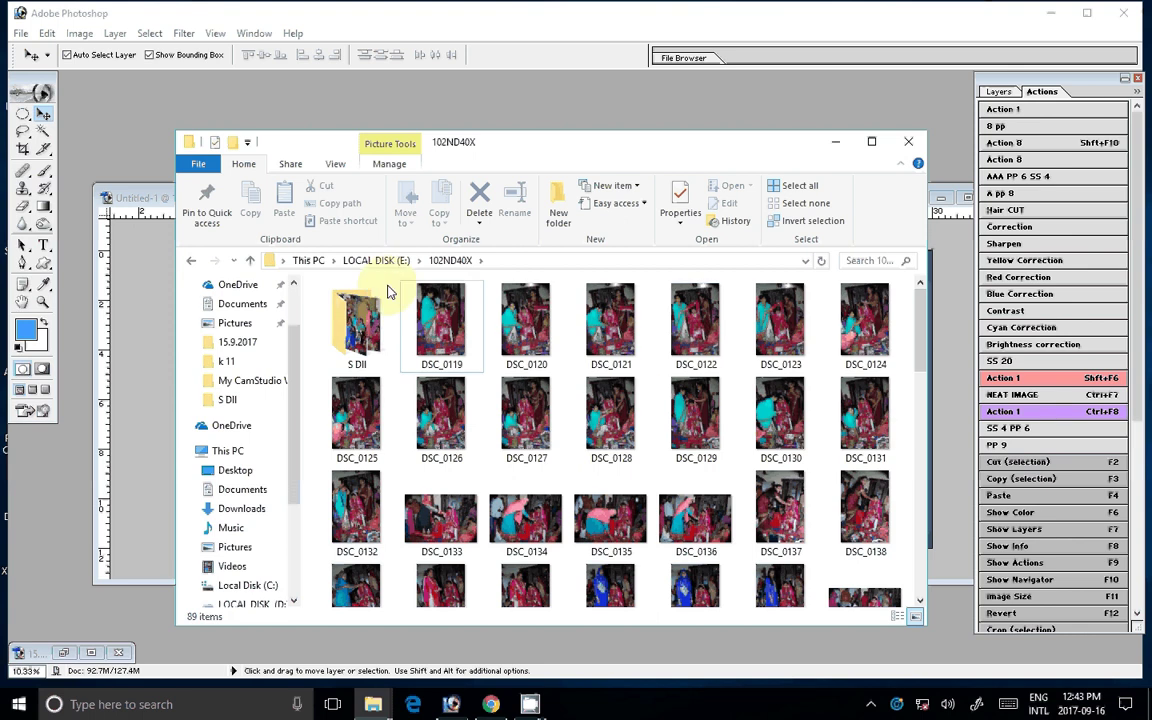
mouse_move(390, 292)
mouse_down()
mouse_move(582, 143)
mouse_move(576, 120)
mouse_up()
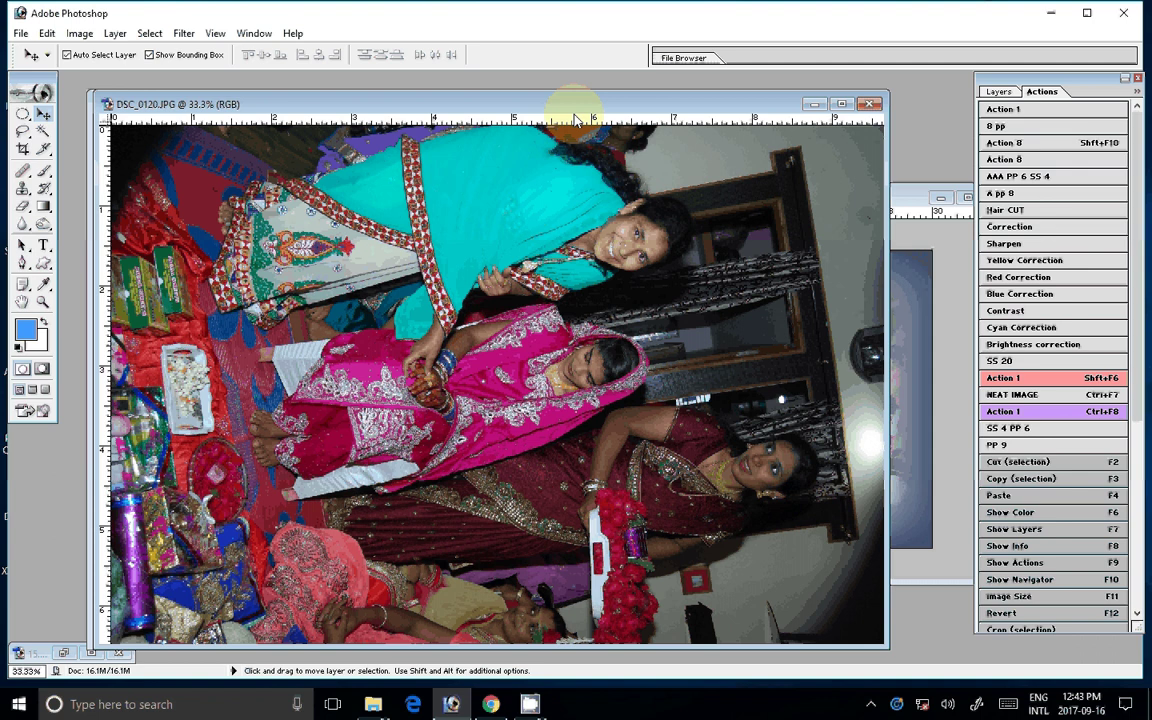
Step: Rotate DSC_0120 90° CW, resize to 4 inches wide, apply Correction, then close it
click(79, 33)
mouse_move(58, 191)
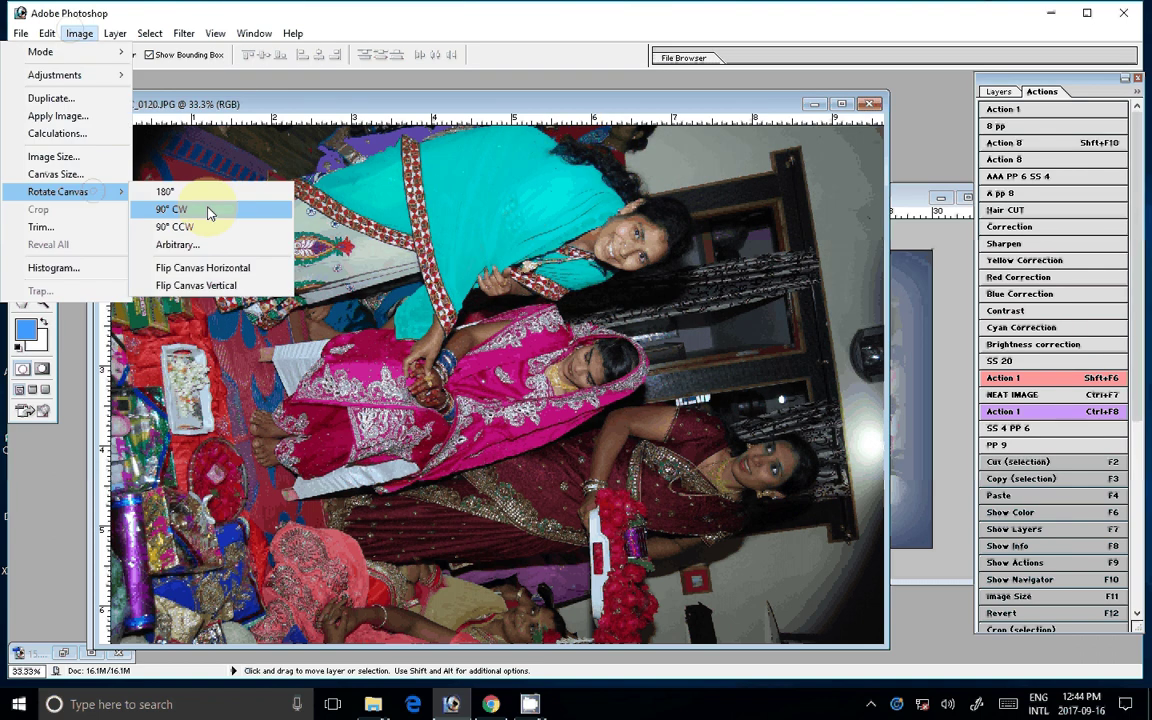
click(209, 213)
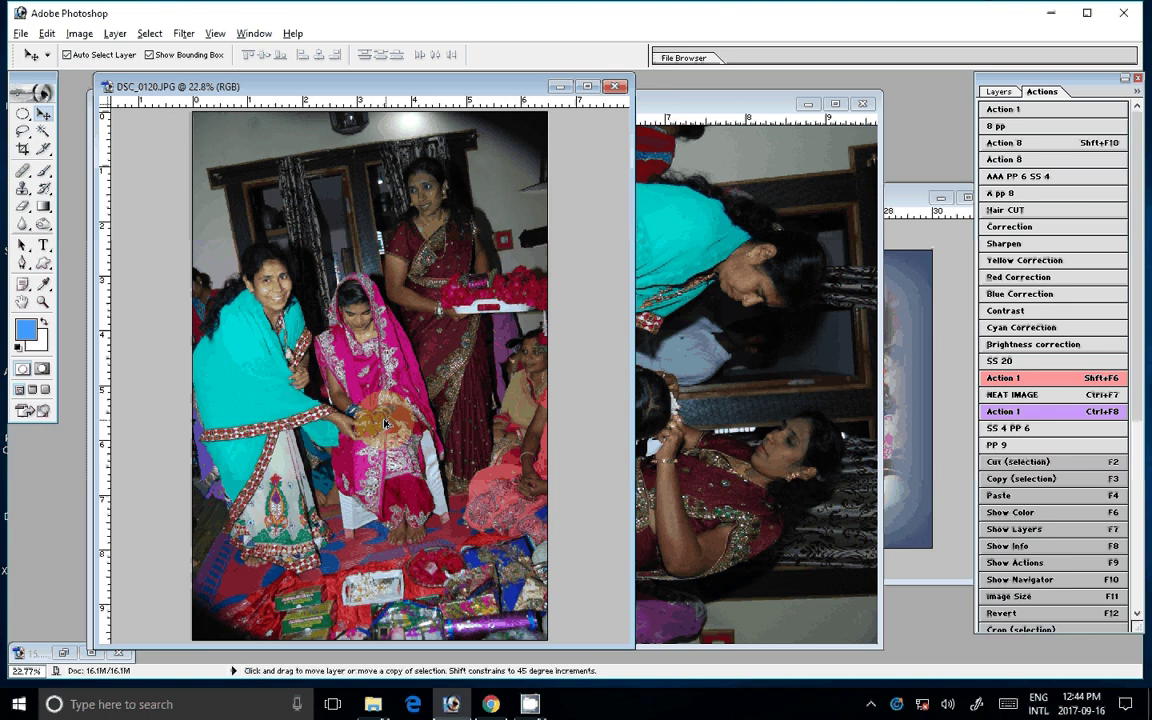
key(F11)
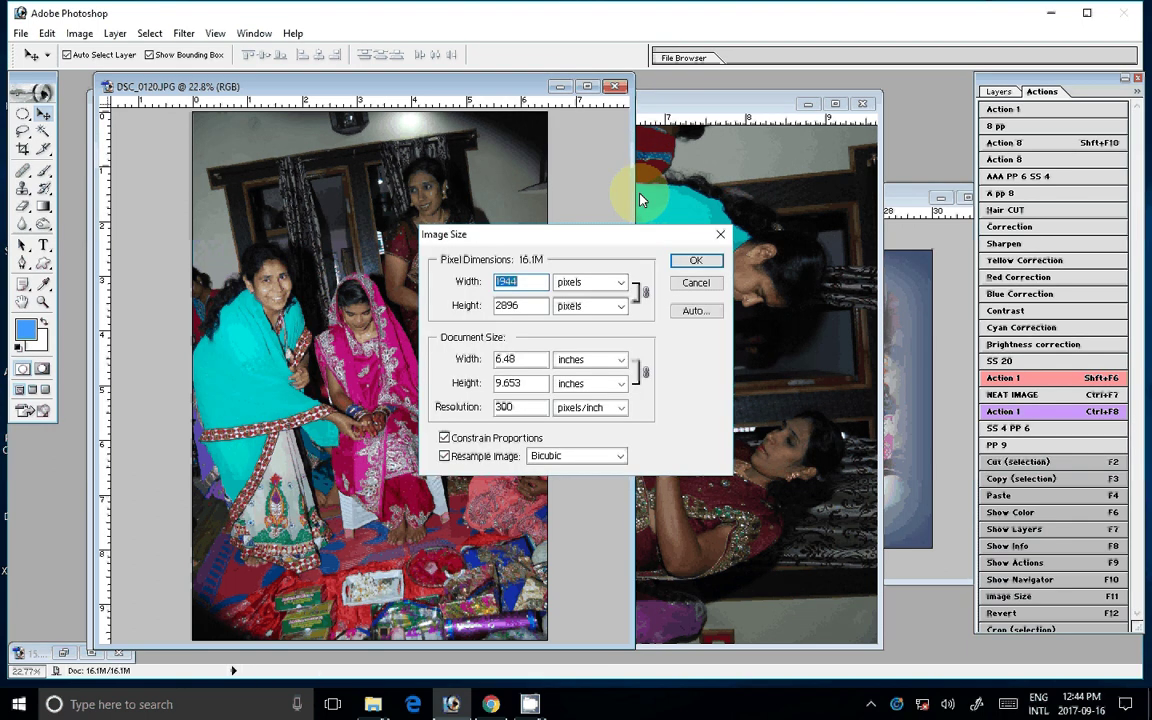
key(Tab)
key(Tab)
text(4)
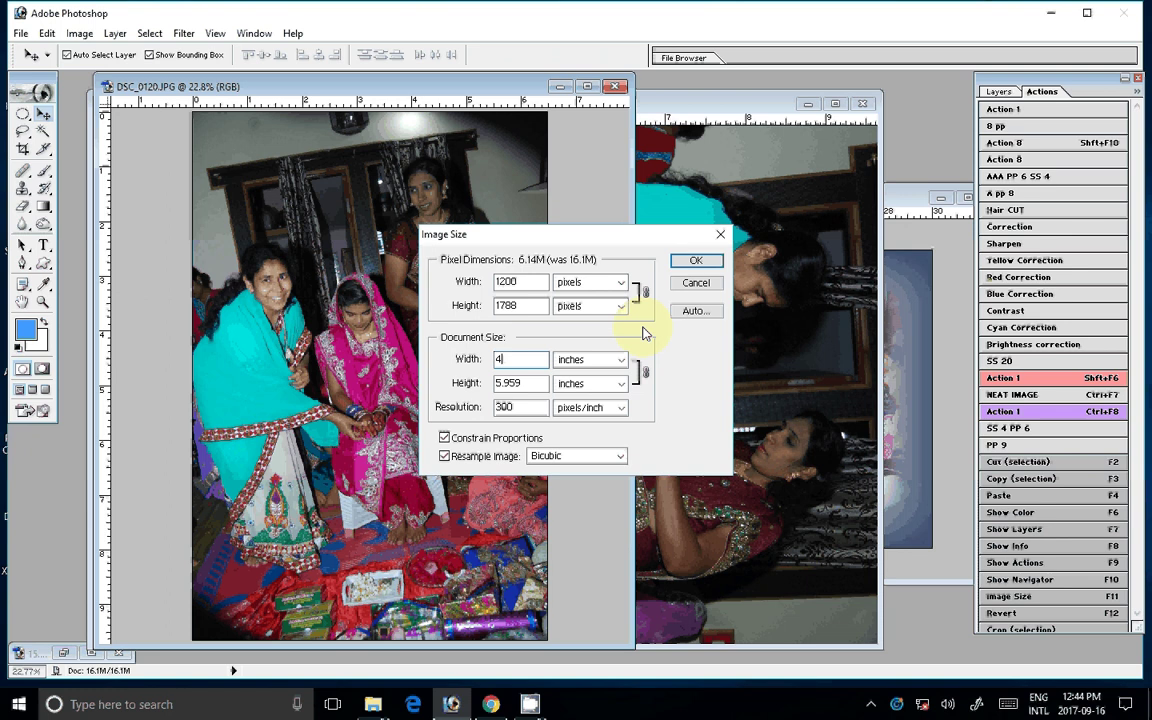
key(Return)
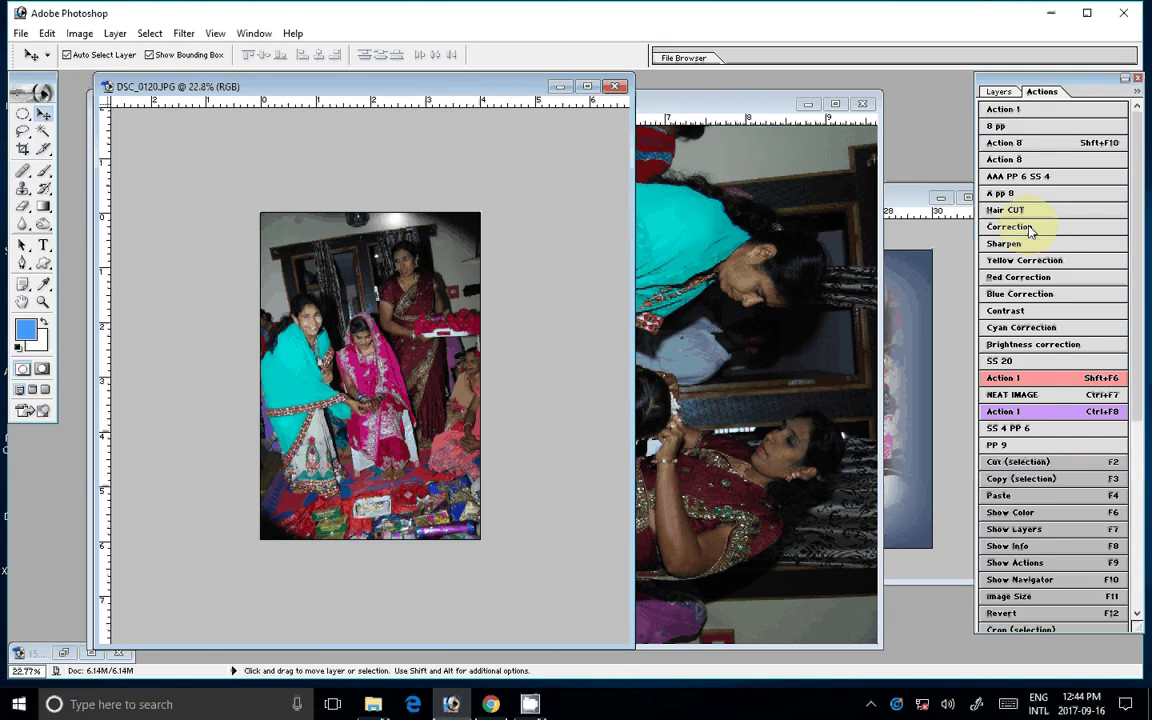
click(1030, 228)
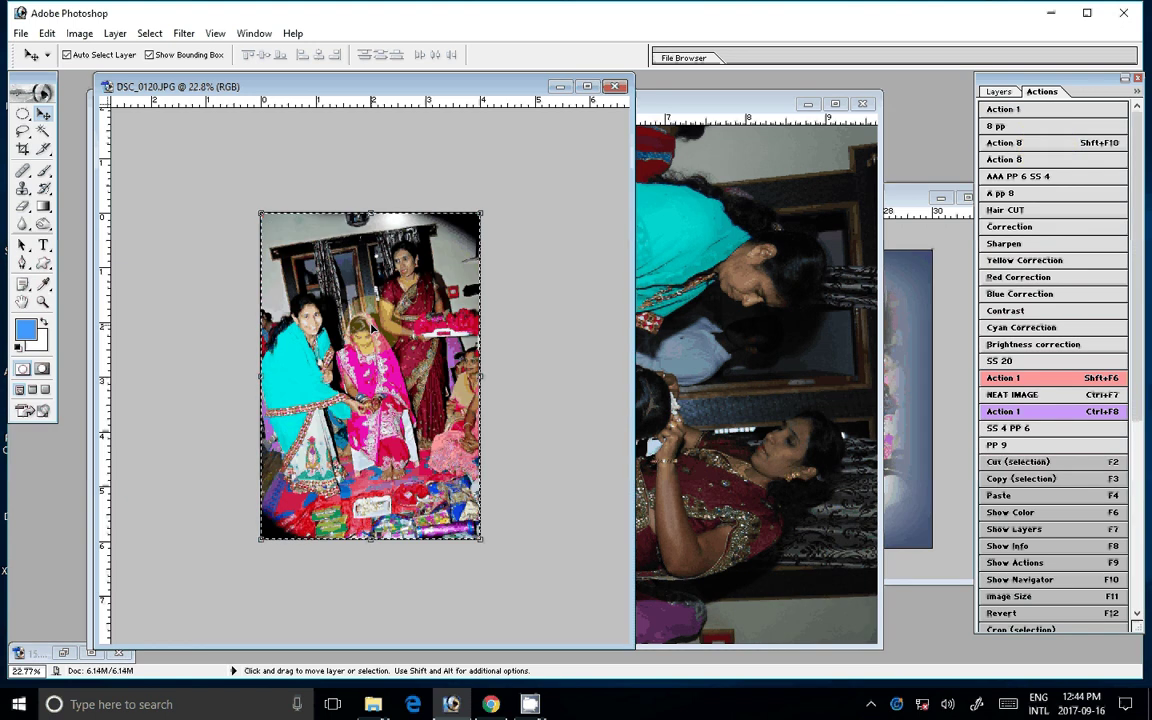
key(ctrl+w)
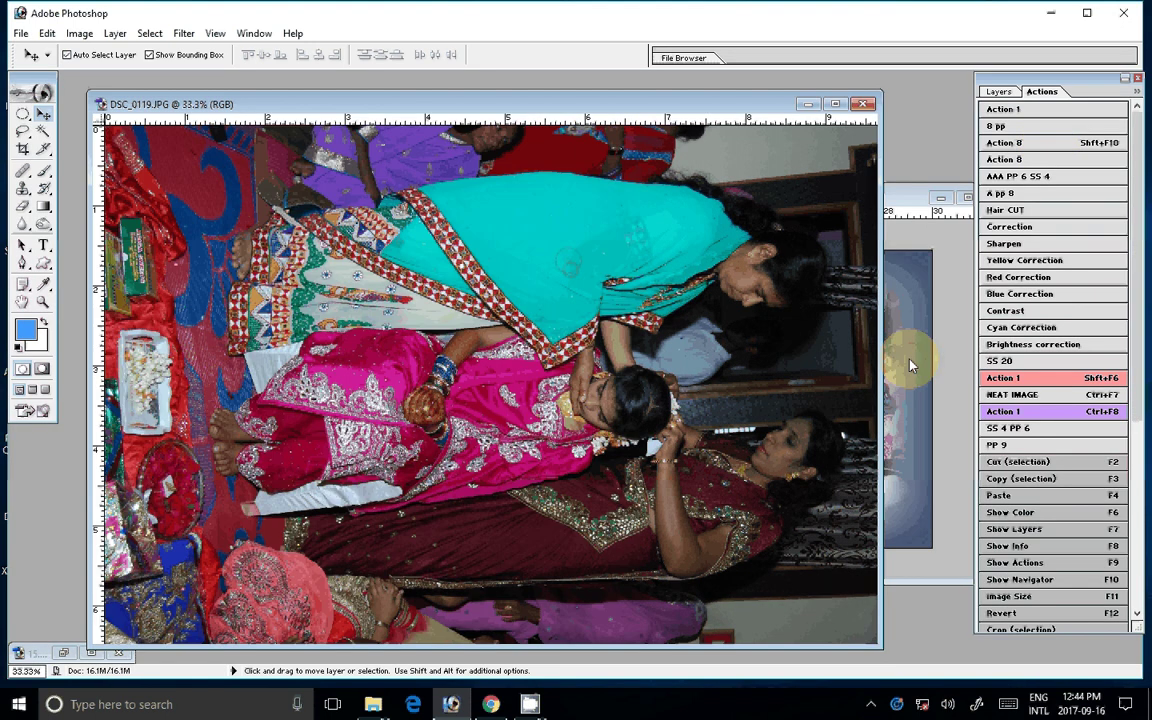
Step: Place DSC_0120 above the rose plate at 121.3%, close DSC_0119, and return to the photo folder
mouse_move(910, 365)
mouse_down()
mouse_move(603, 355)
mouse_move(681, 301)
mouse_up()
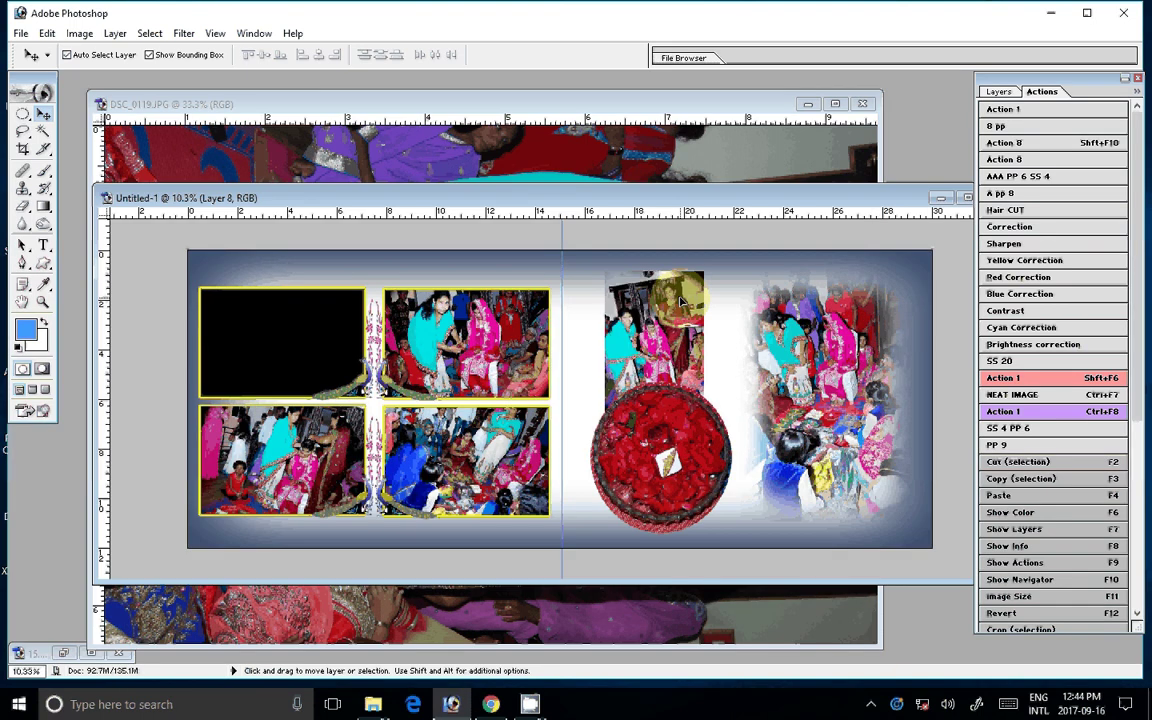
key(ctrl+t)
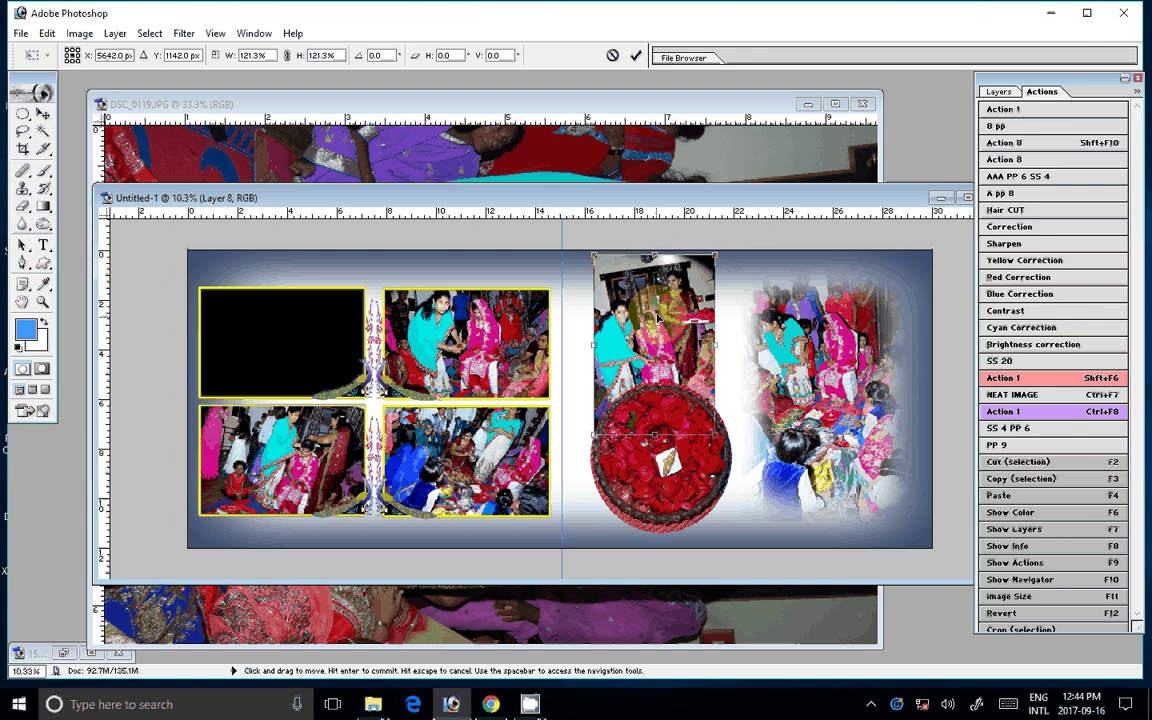
drag(658, 318, 667, 329)
key(Return)
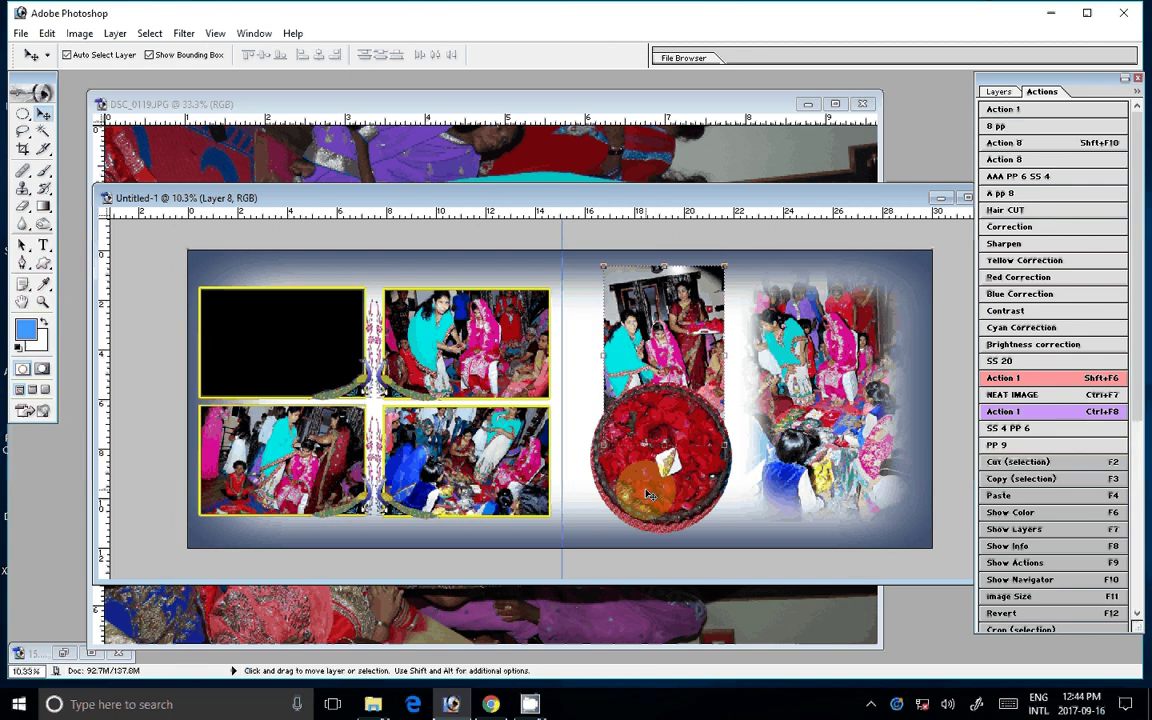
click(648, 494)
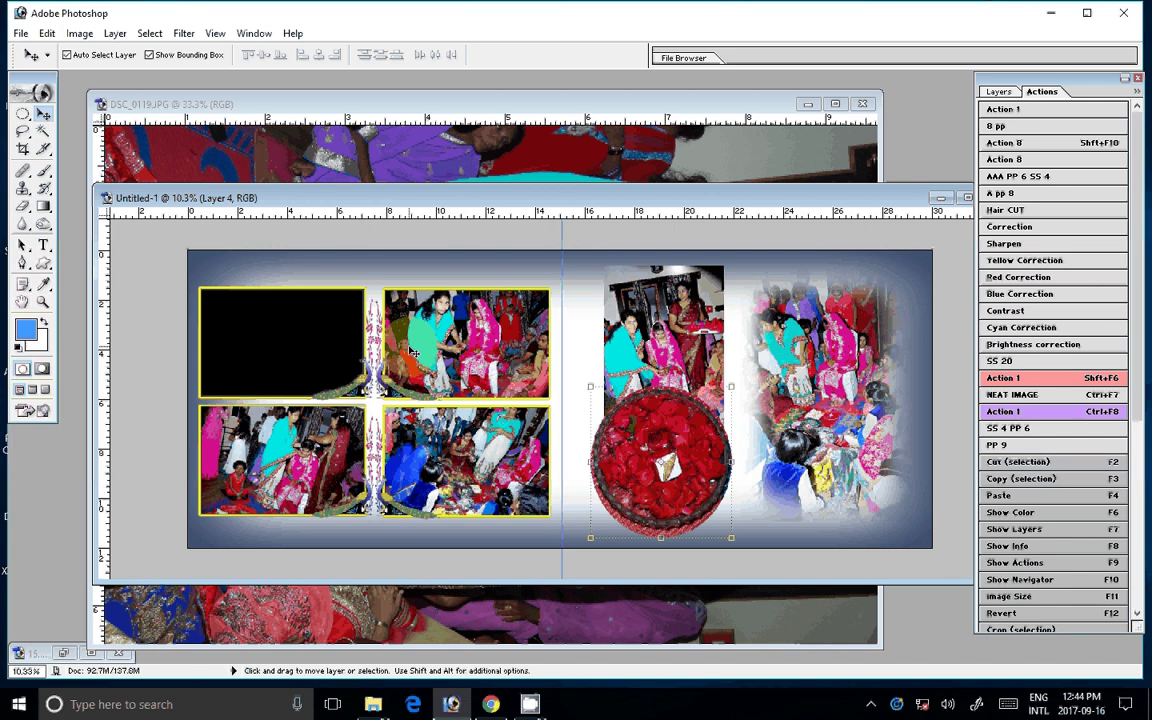
click(863, 104)
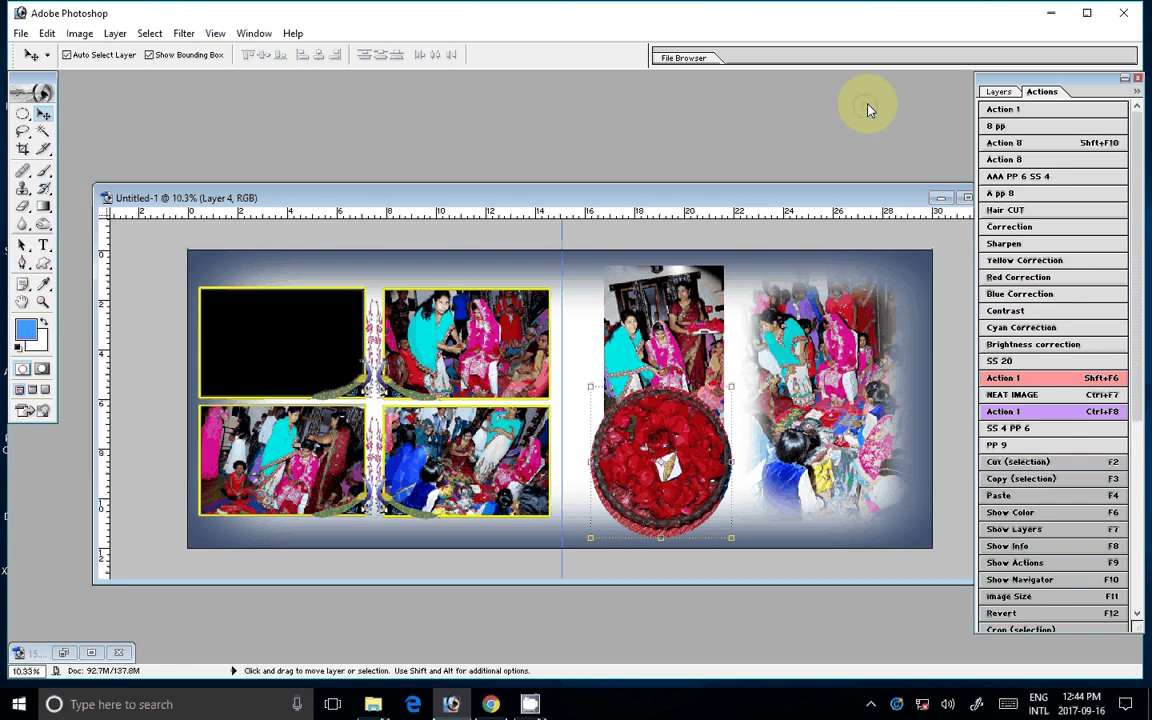
key(alt+Tab)
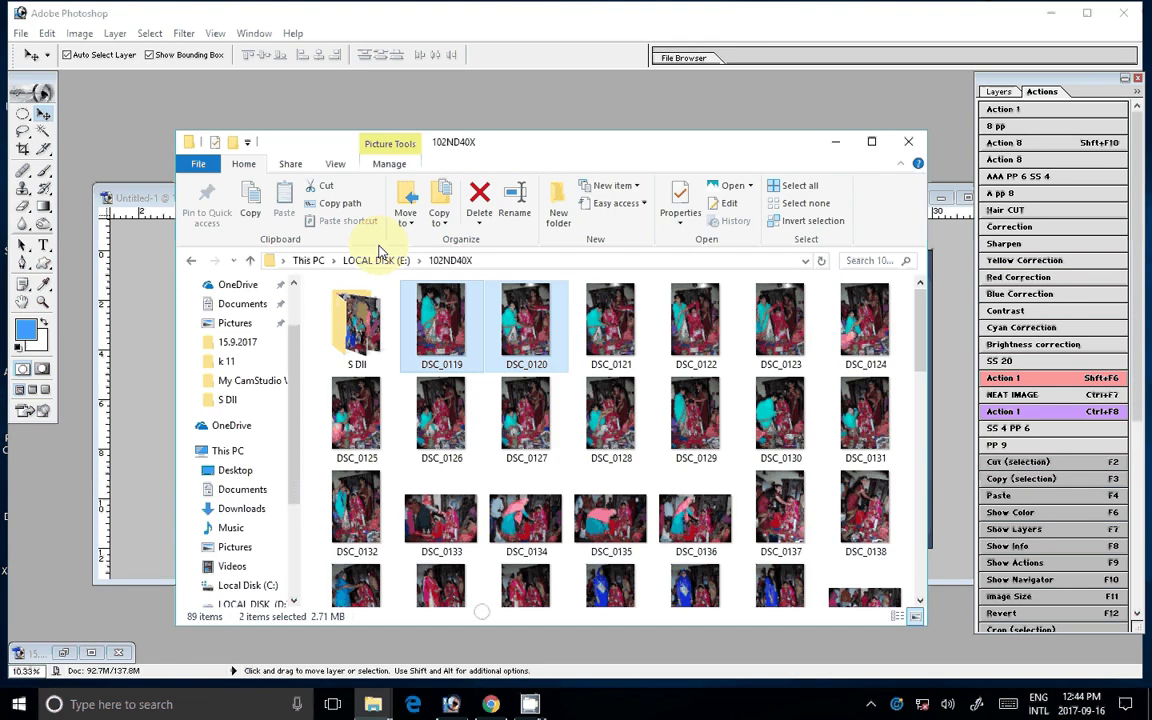
Step: Delete DSC_0119 and DSC_0120, open and close DSC_0121, then move it into S DII
key(Delete)
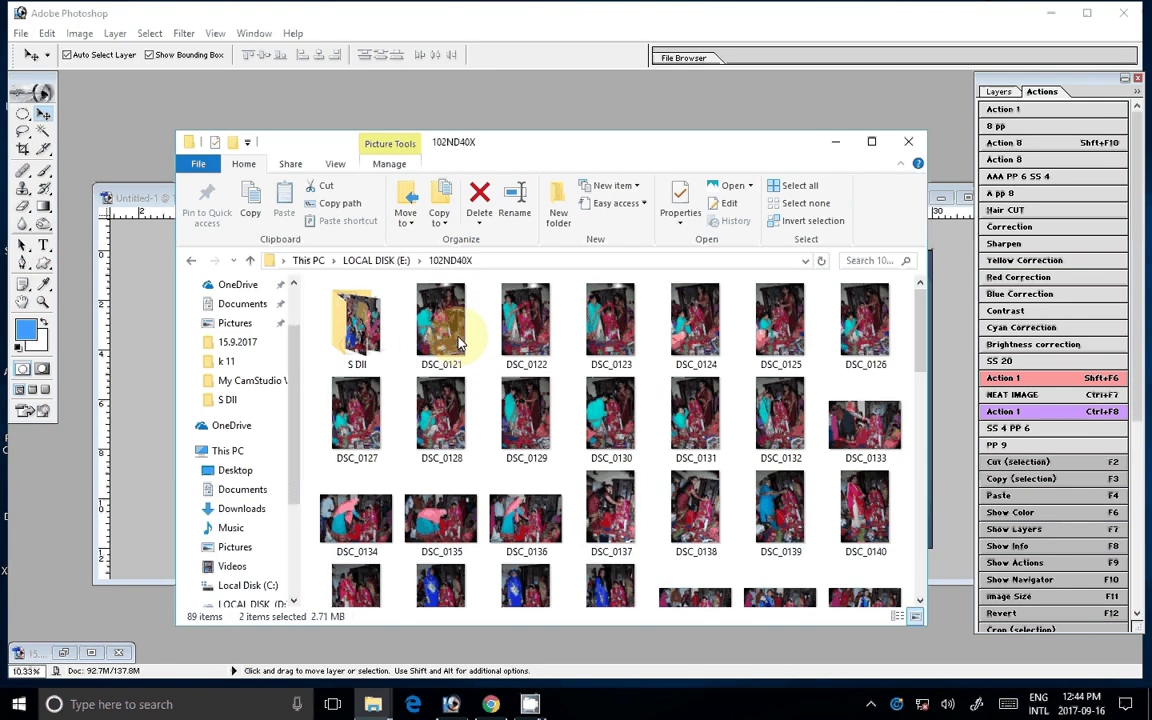
drag(460, 343, 620, 113)
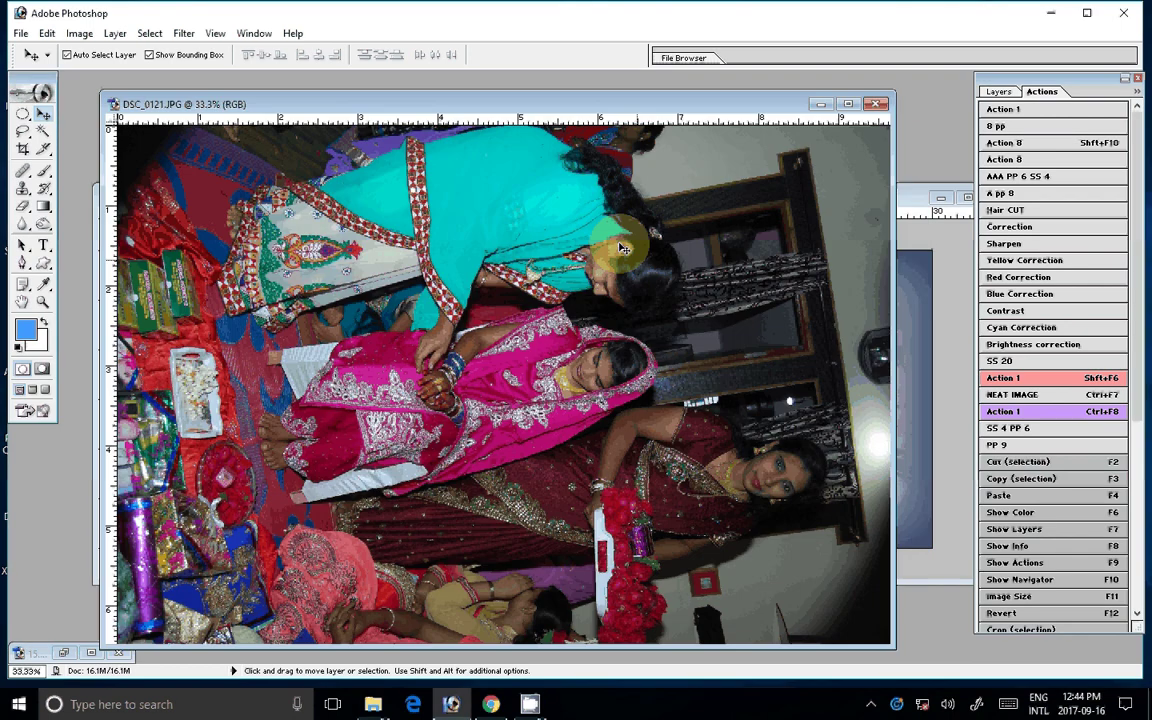
key(ctrl+w)
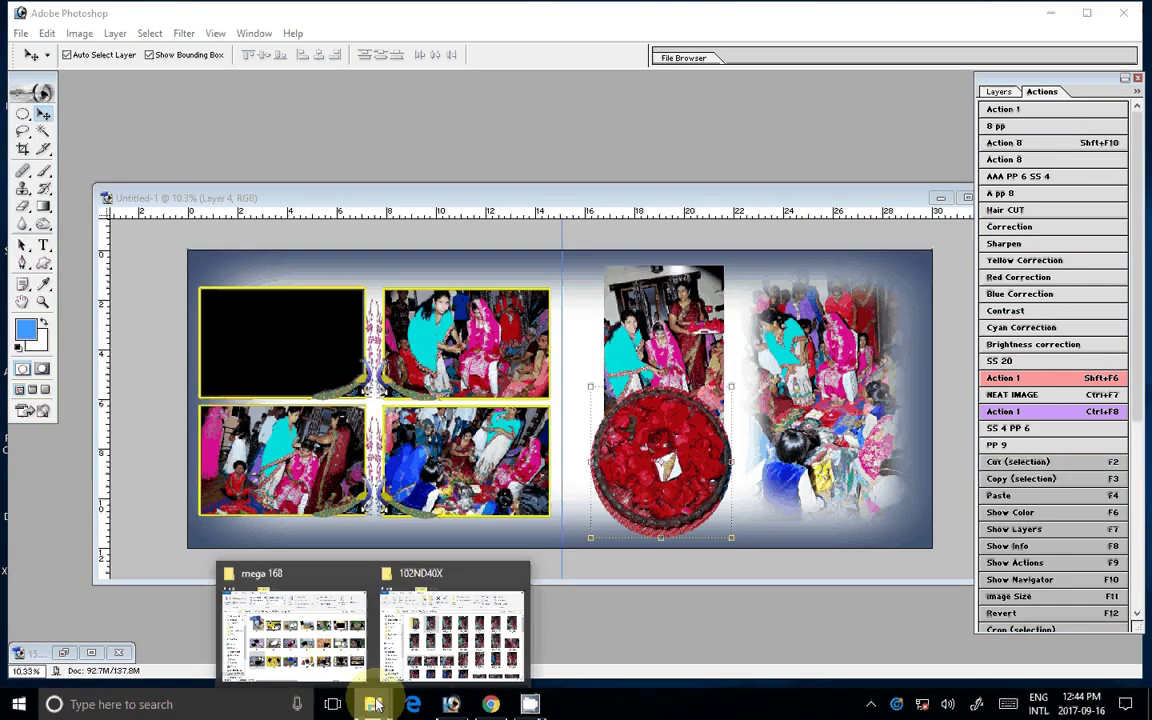
click(450, 625)
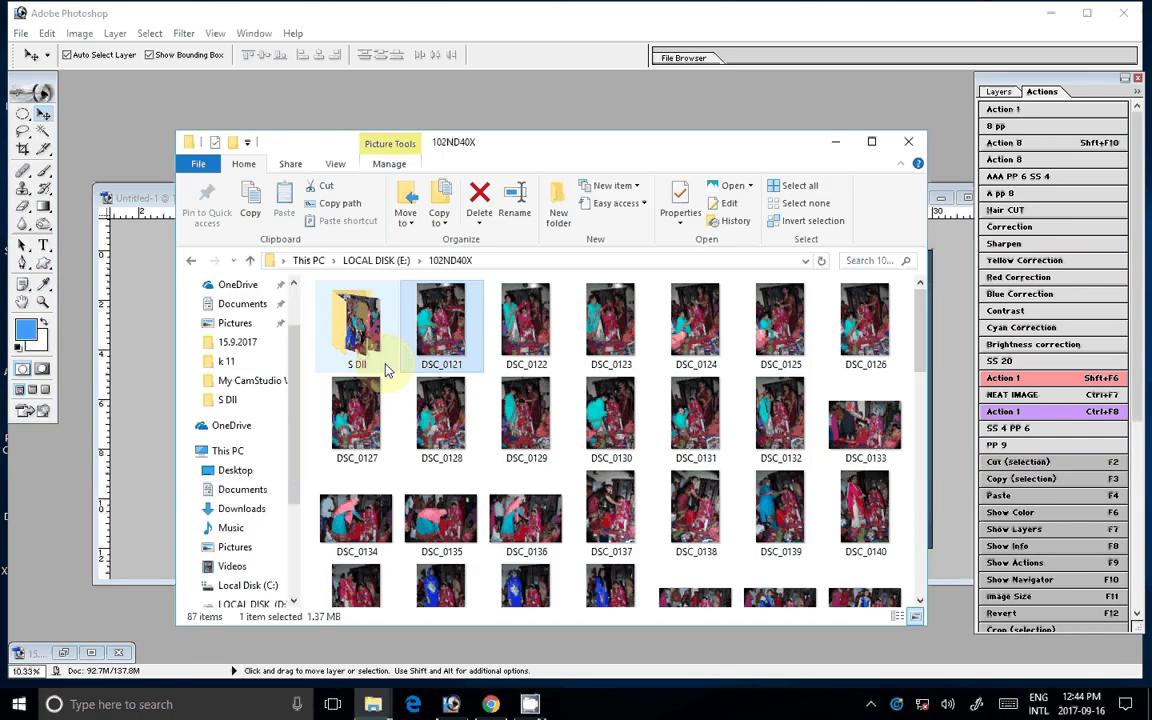
drag(388, 370, 386, 366)
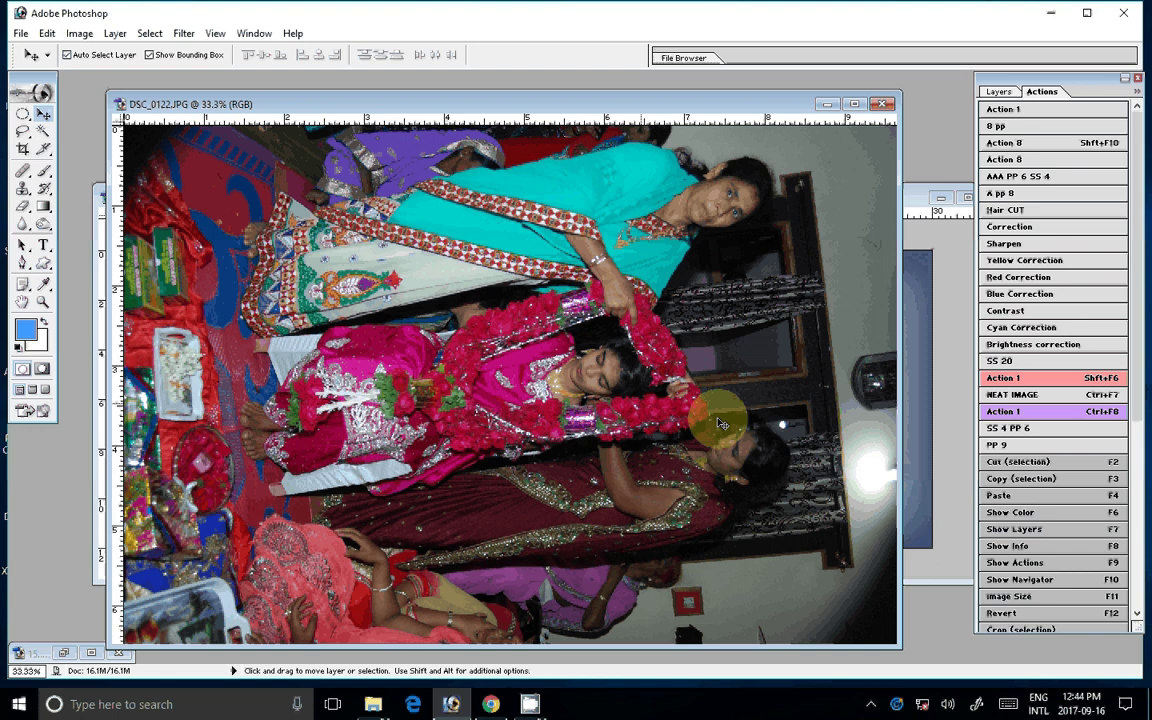
Step: Rotate DSC_0122 90° CCW, apply the Correction action, select all and close it
click(79, 33)
mouse_move(58, 191)
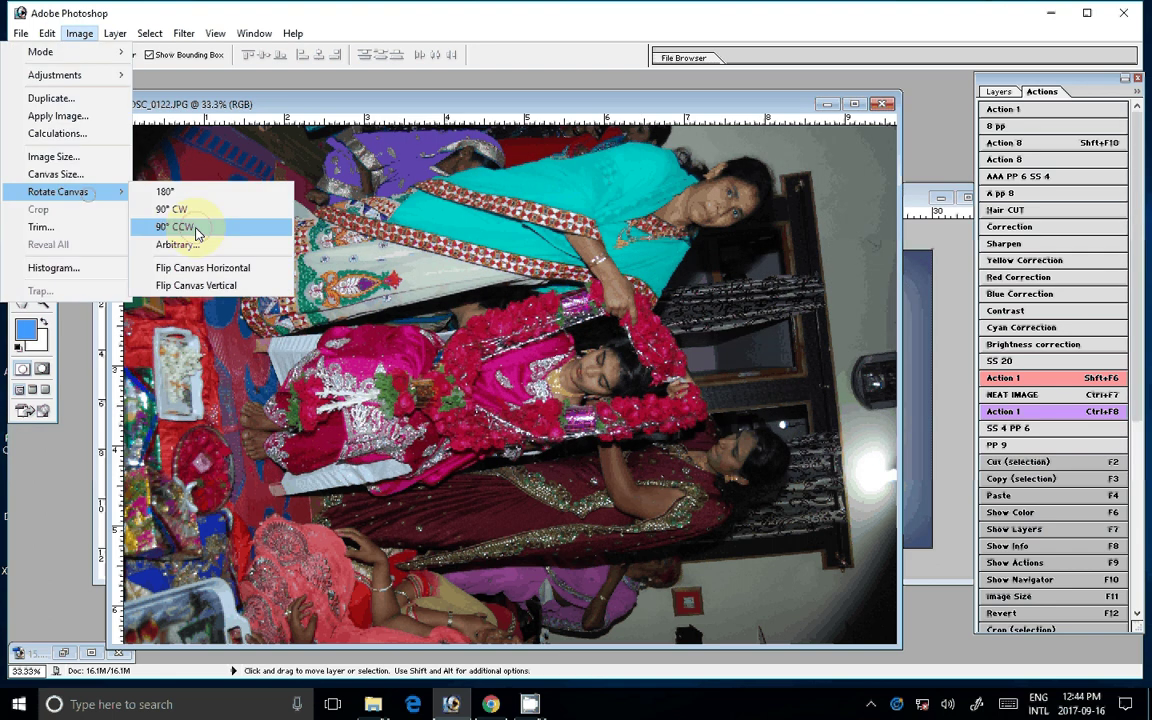
click(196, 229)
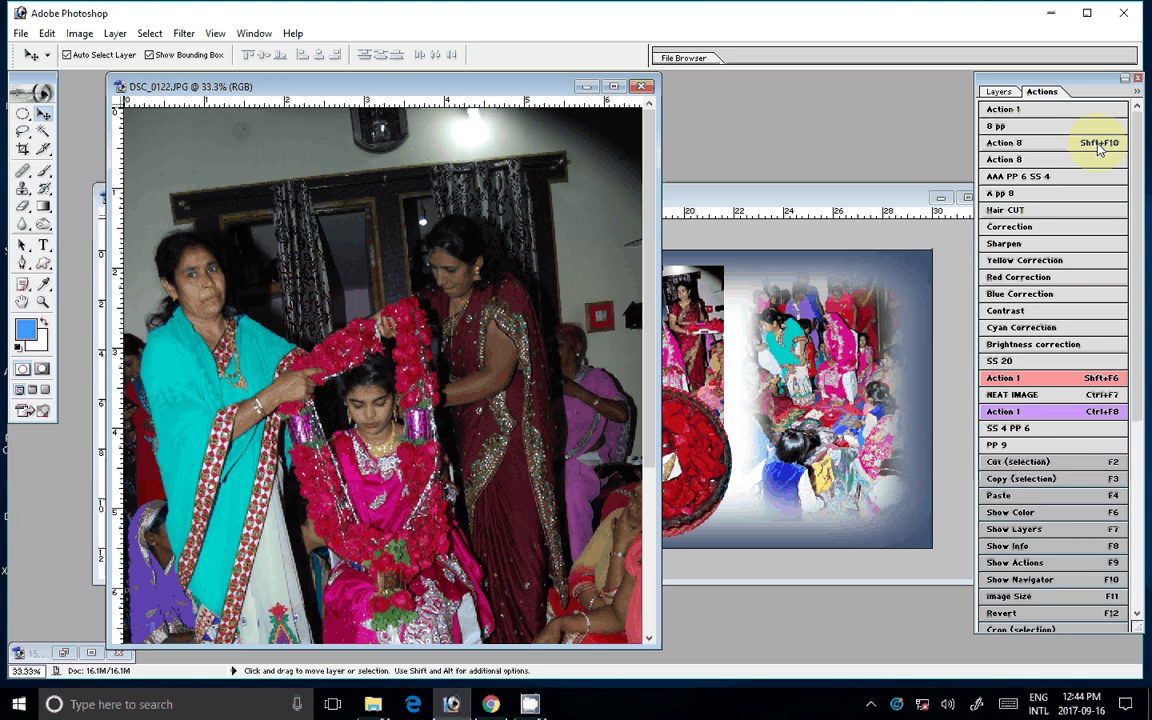
click(1033, 230)
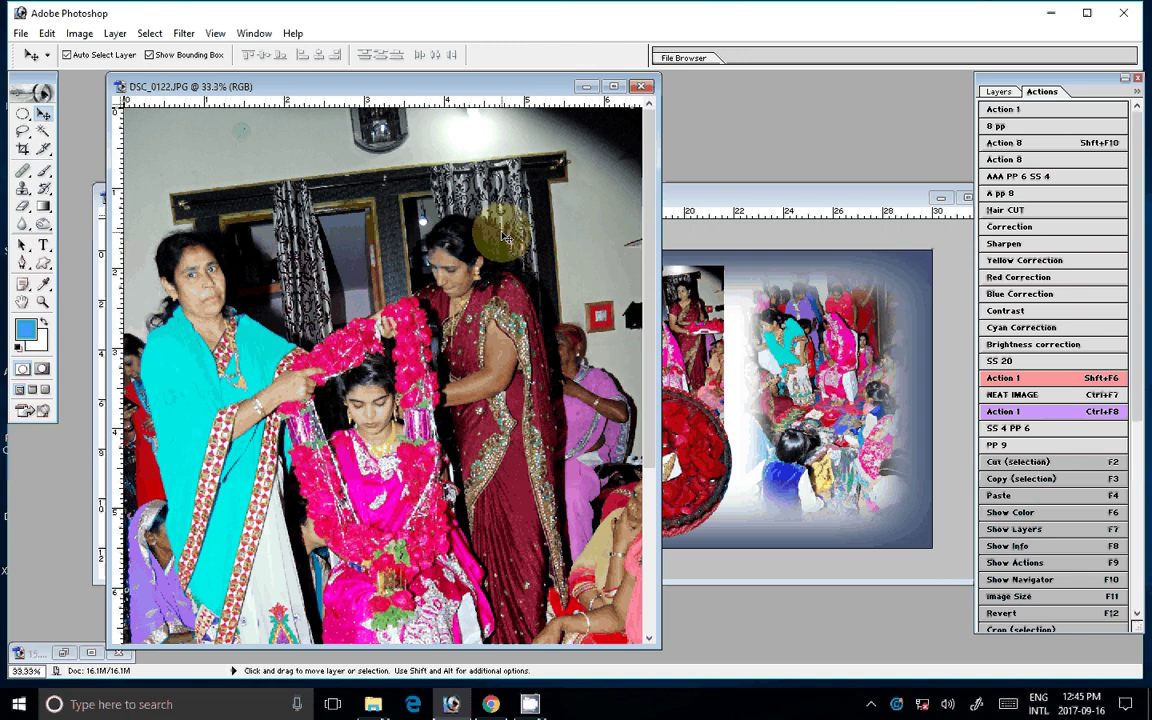
key(ctrl+a)
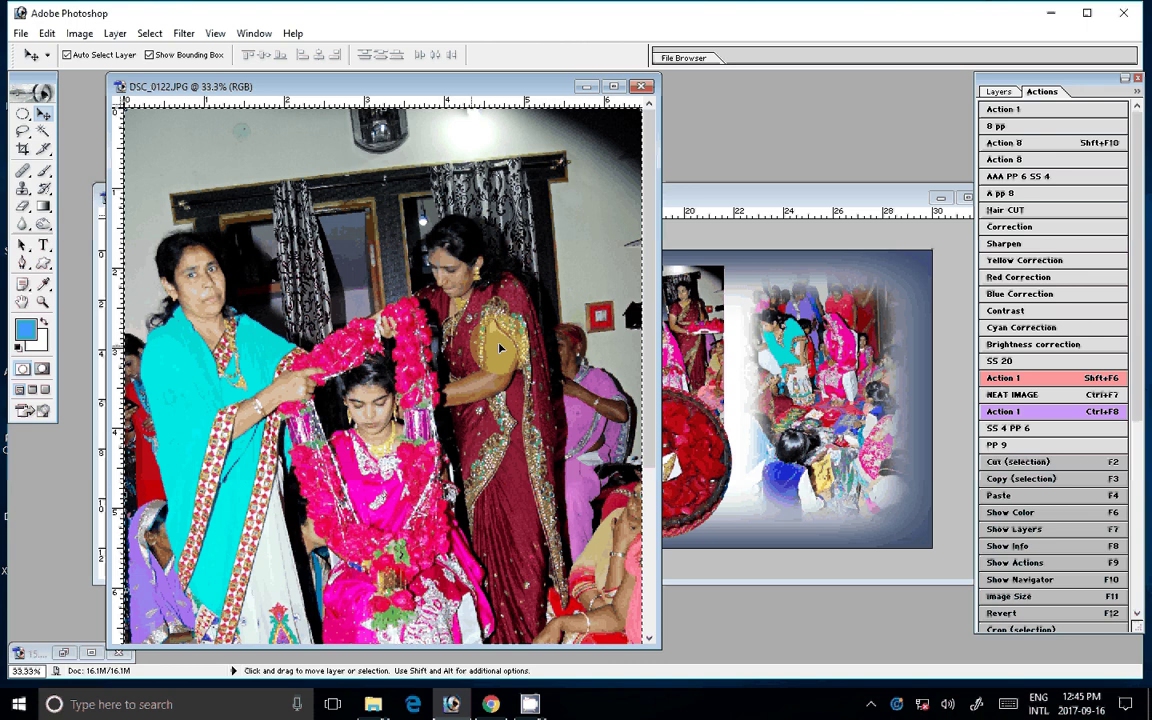
click(642, 87)
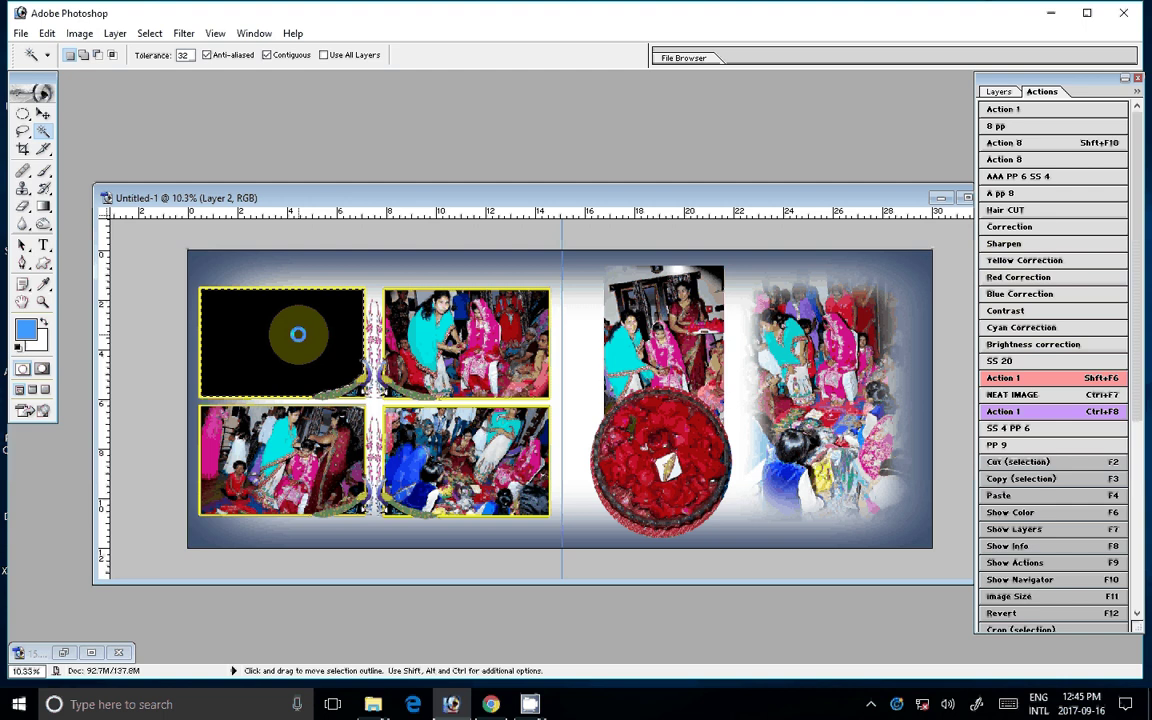
Step: Paste the garland photo into the top-left frame, scale it to about 104% and nudge it into place
key(ctrl+shift+v)
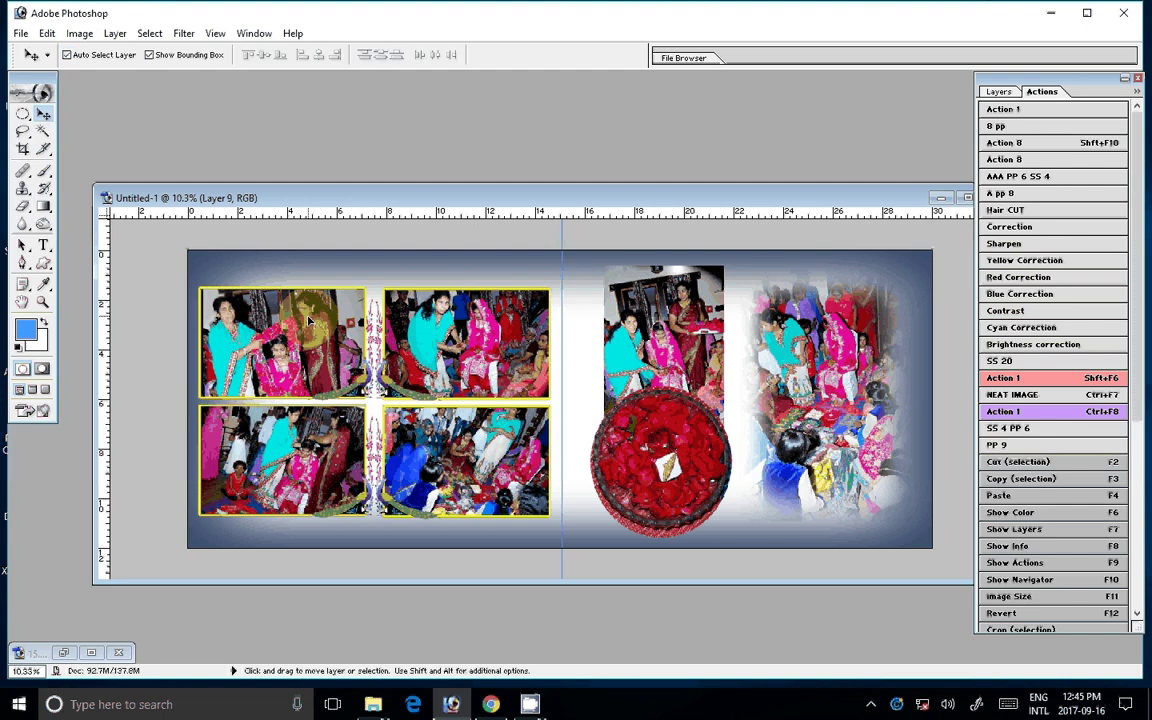
key(ctrl+t)
drag(366, 268, 372, 259)
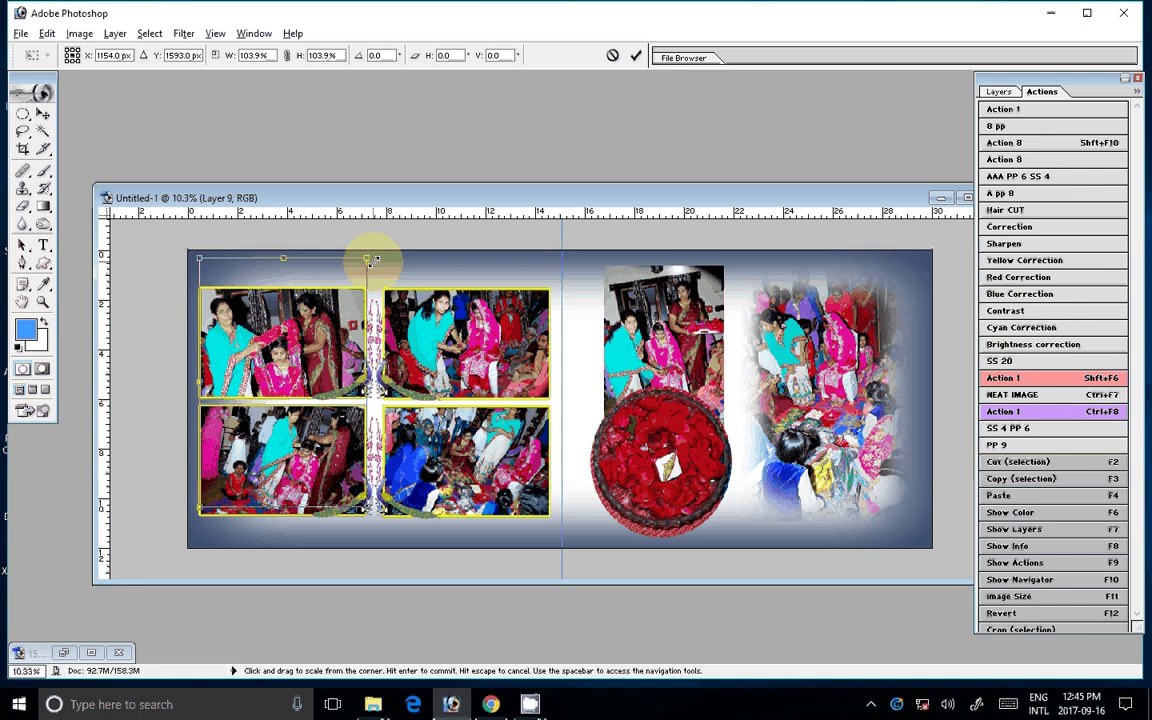
double_click(313, 295)
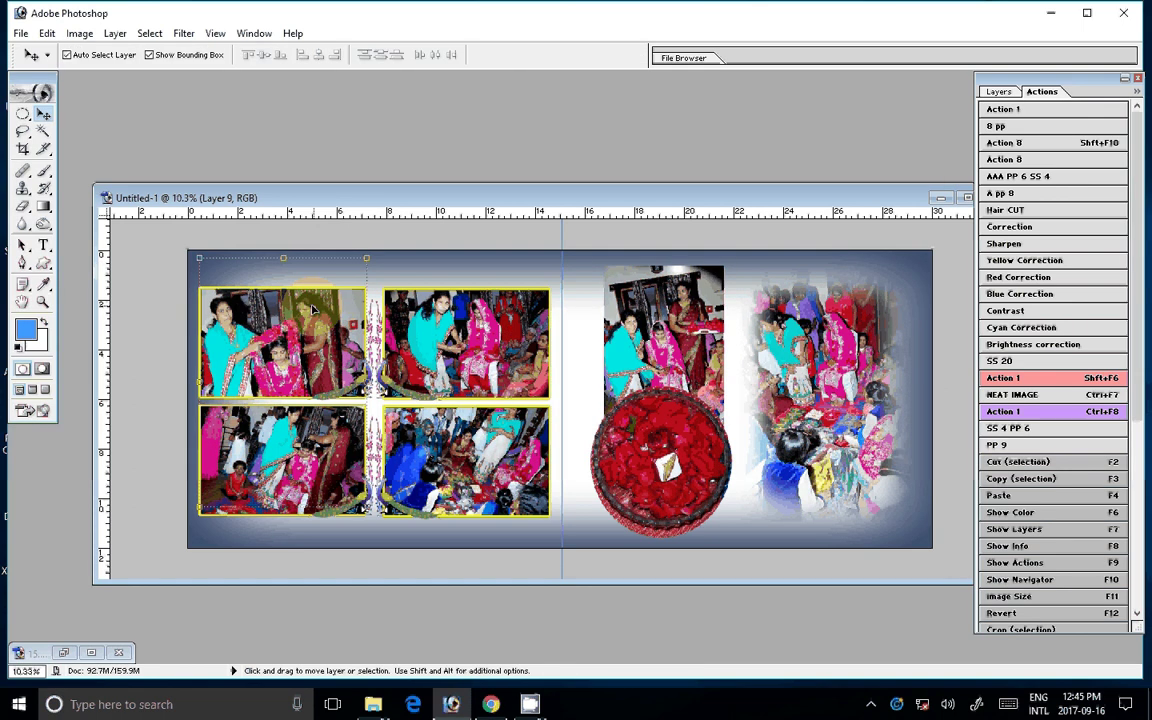
drag(313, 309, 546, 279)
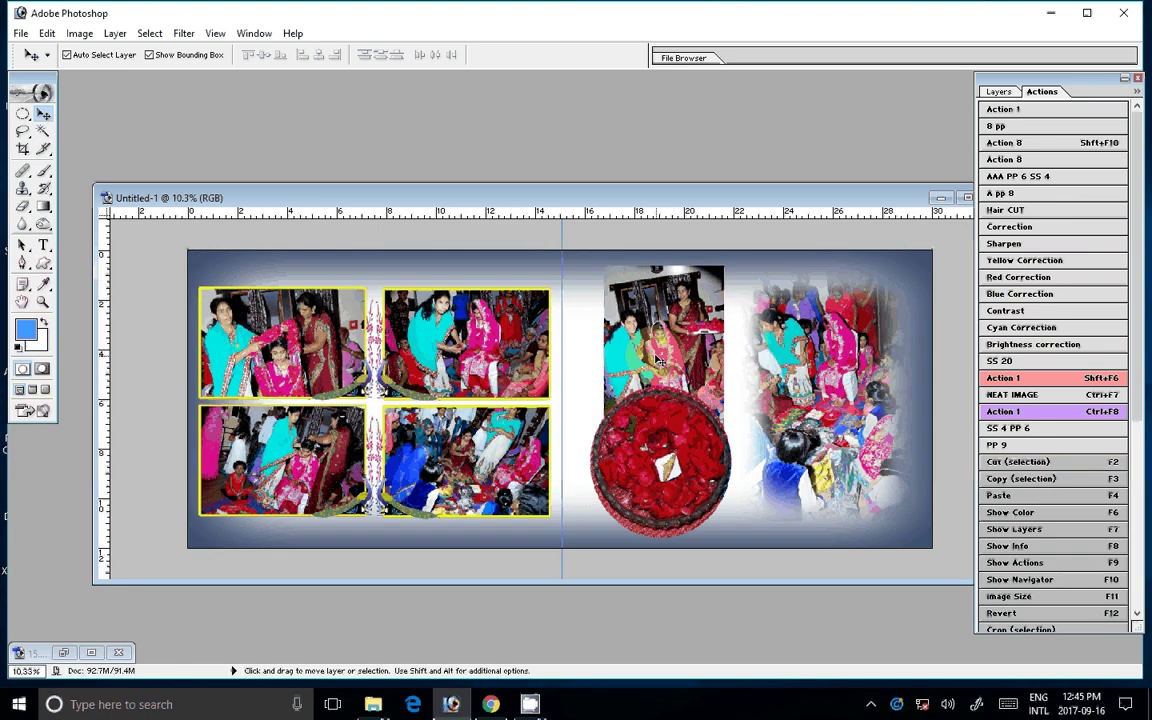
key(ctrl+z)
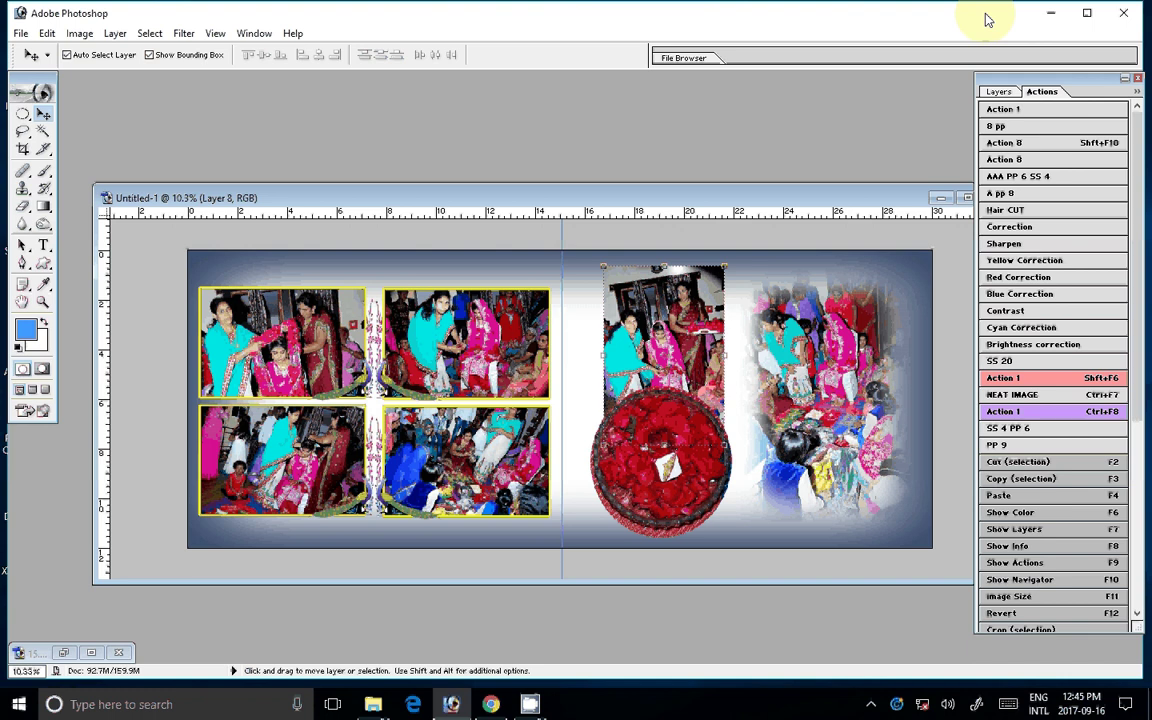
Step: Add a 2 px red pattern stroke to the Layer 8 portrait, then flatten the image
key(F7)
click(1020, 626)
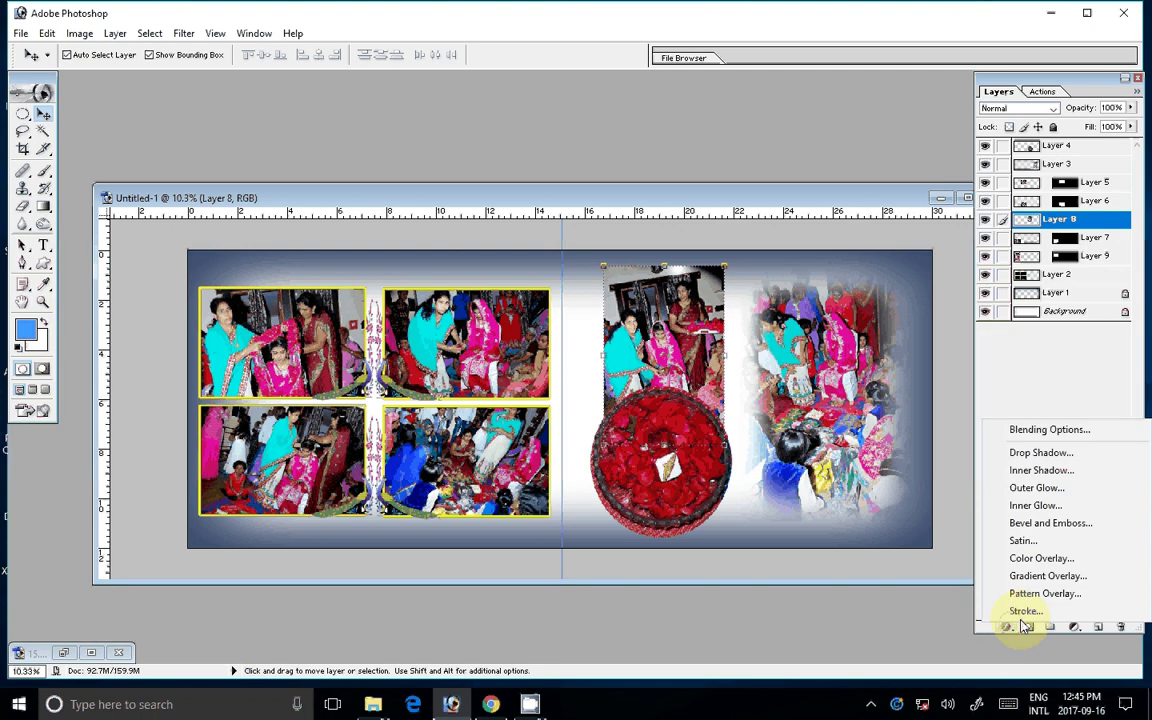
click(1025, 611)
click(563, 308)
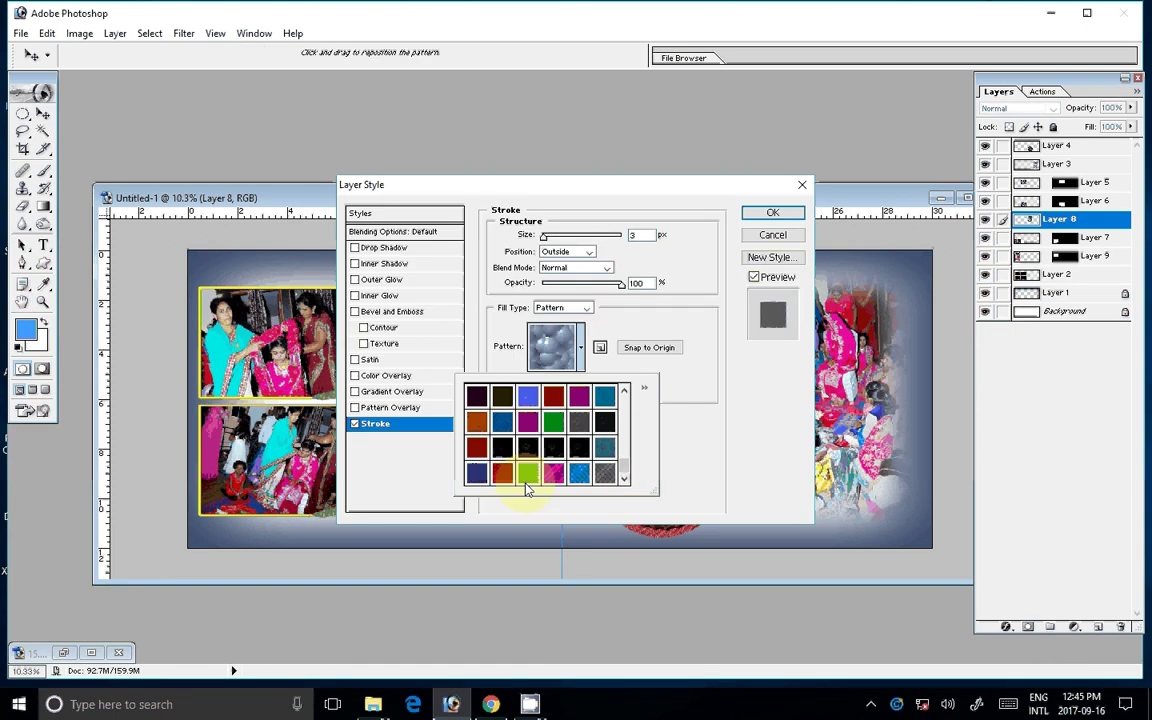
click(502, 473)
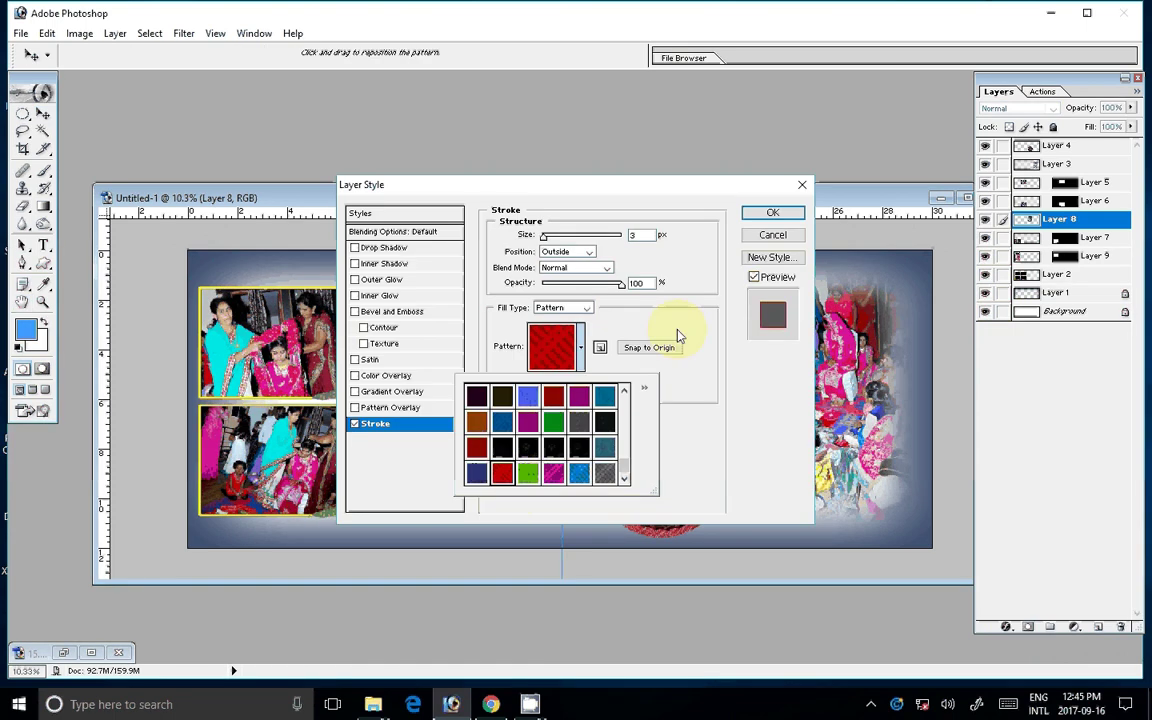
click(682, 246)
text(2)
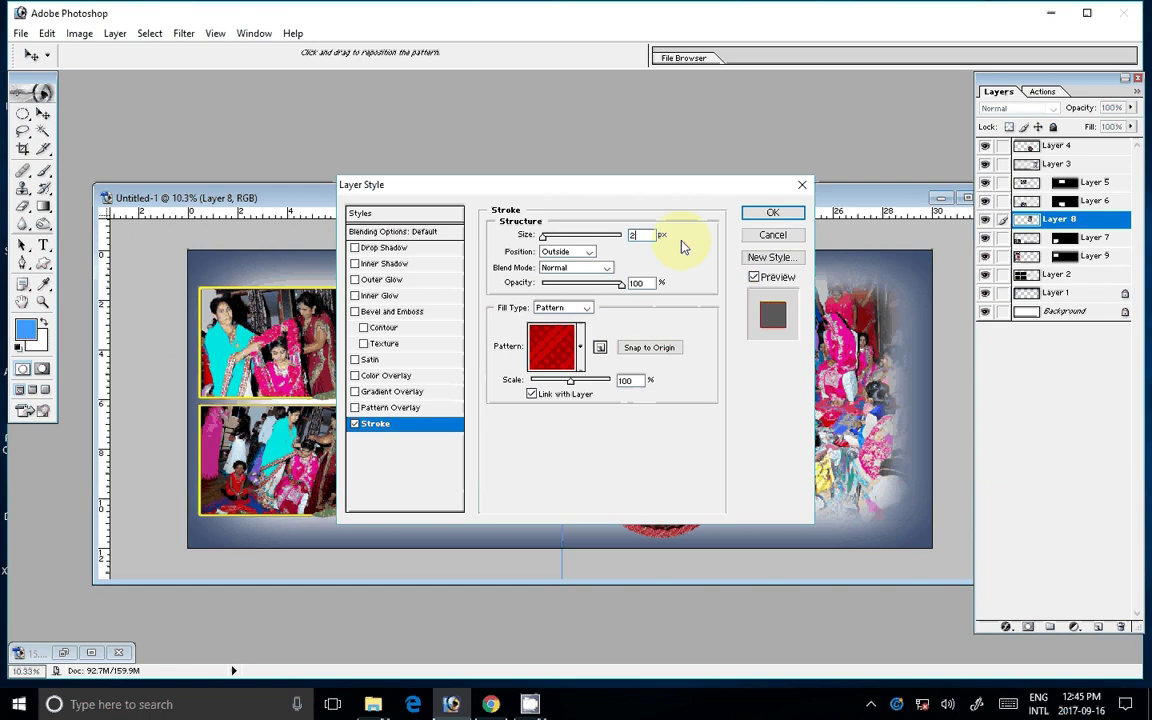
key(Return)
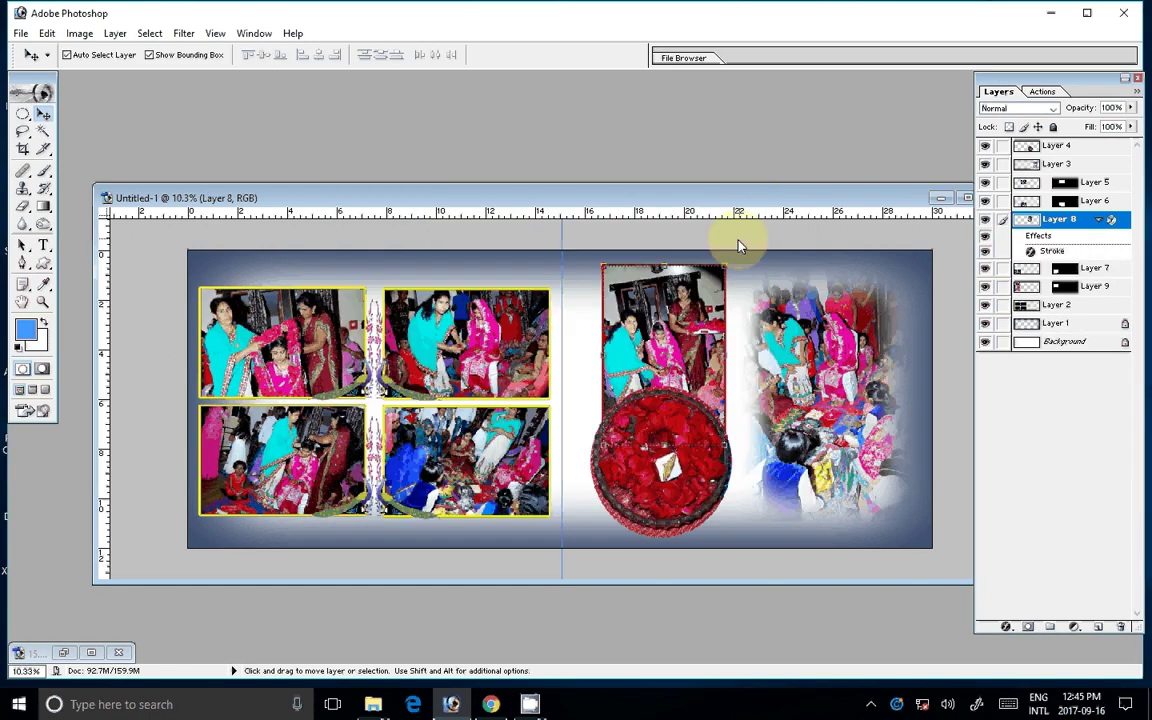
key(ctrl+shift+e)
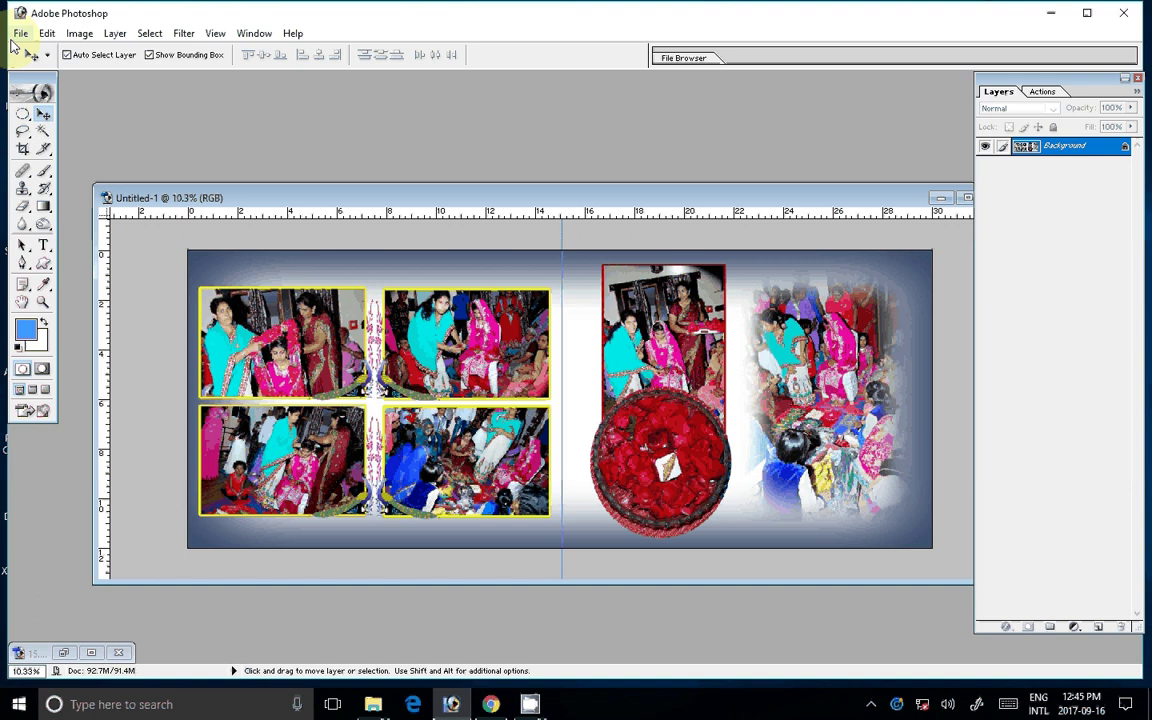
Step: Save the spread as 14.jpg in folder k 11 at Maximum quality, then show the Open dialog
key(ctrl+shift+s)
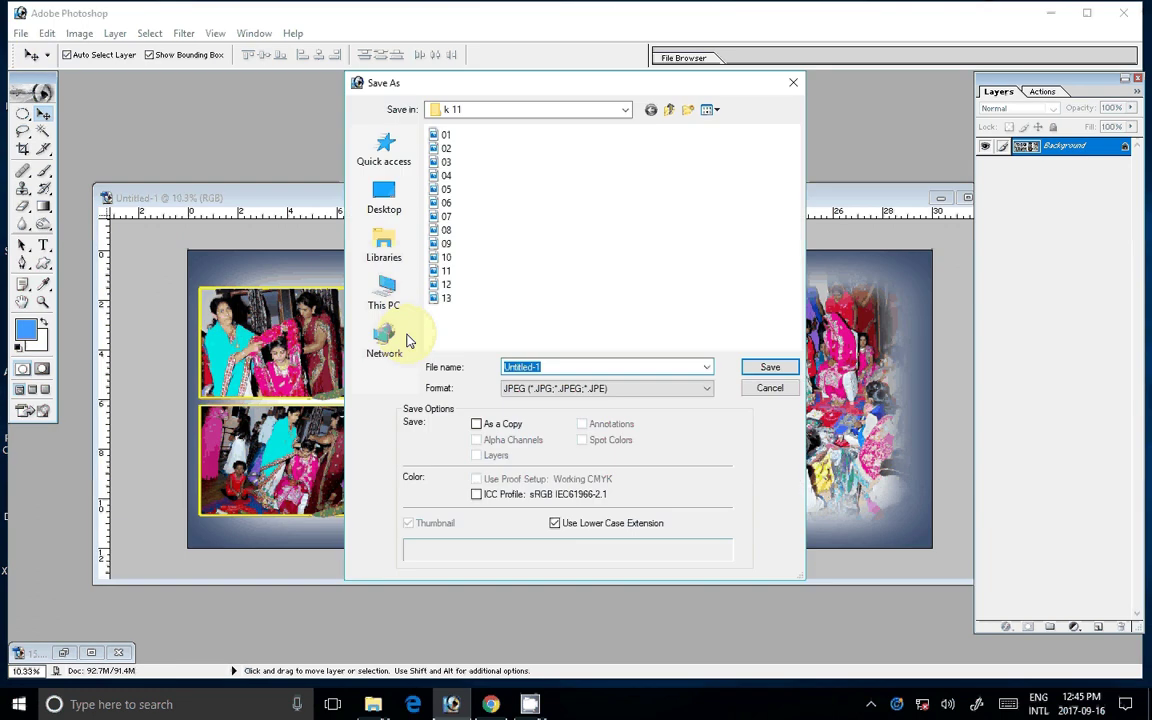
click(385, 292)
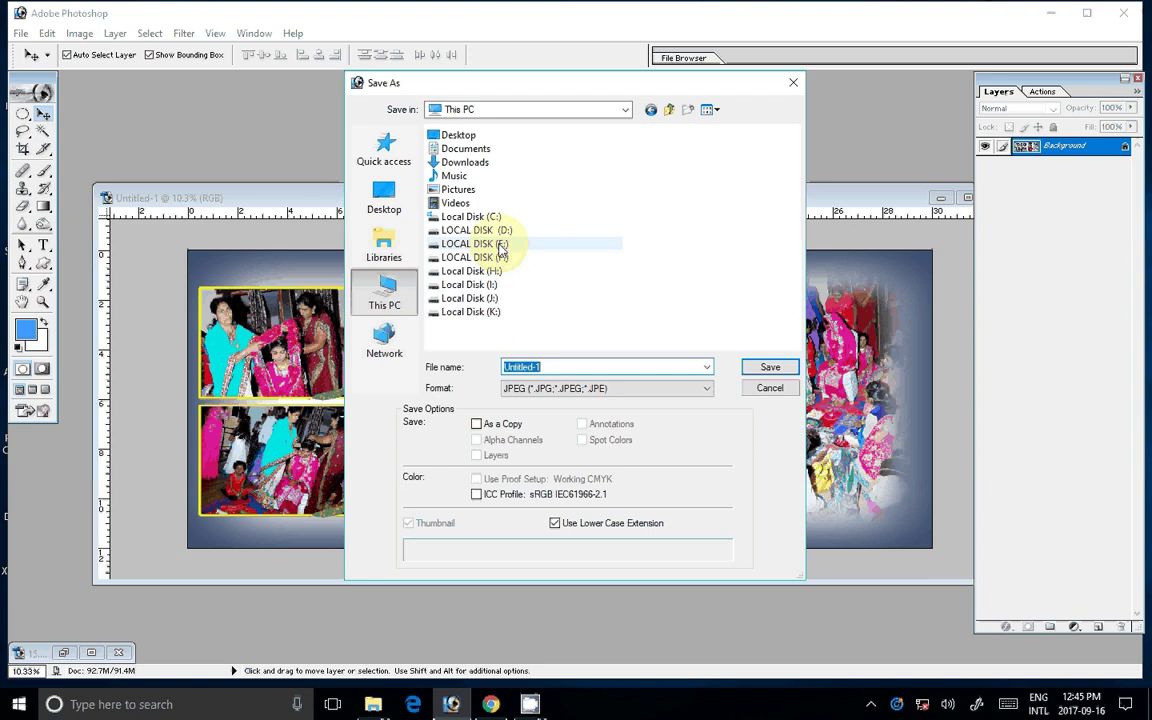
double_click(500, 247)
double_click(558, 367)
text(14)
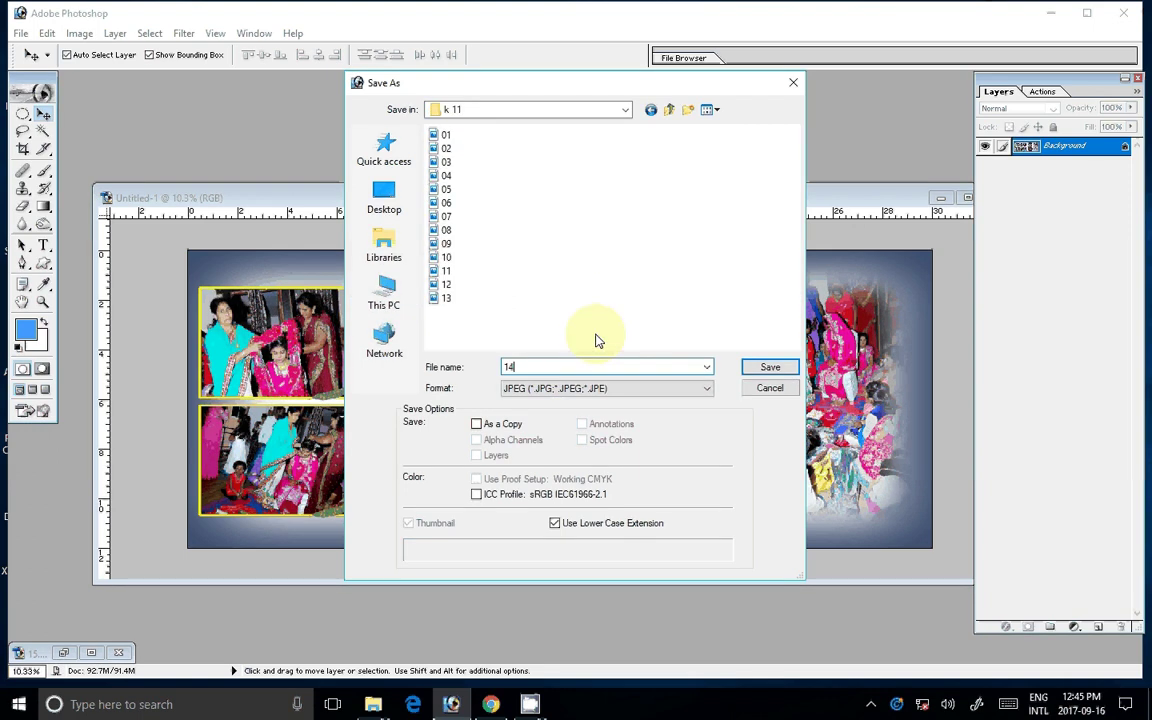
key(Return)
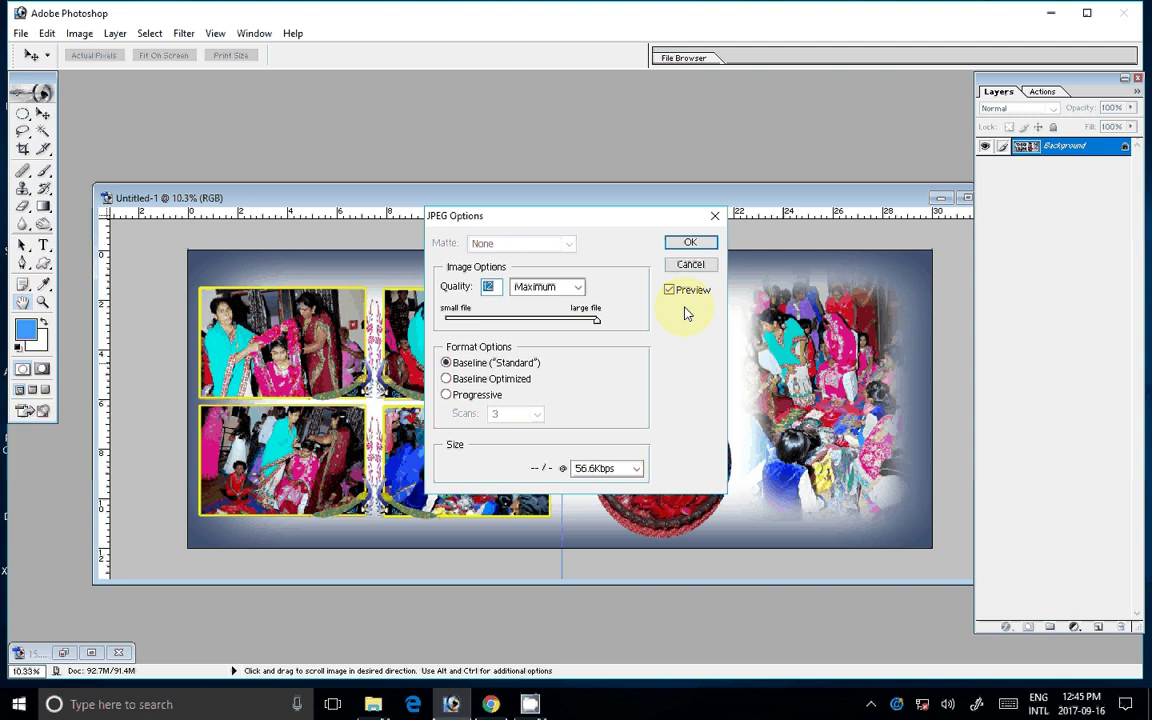
key(Return)
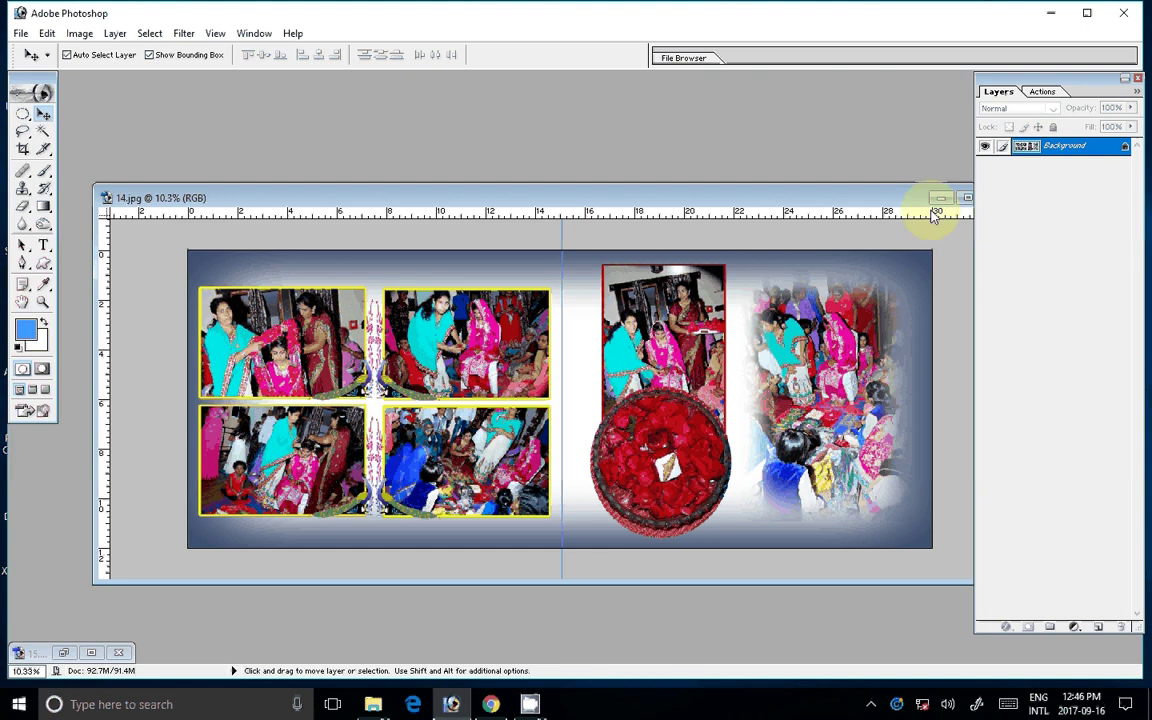
key(ctrl+o)
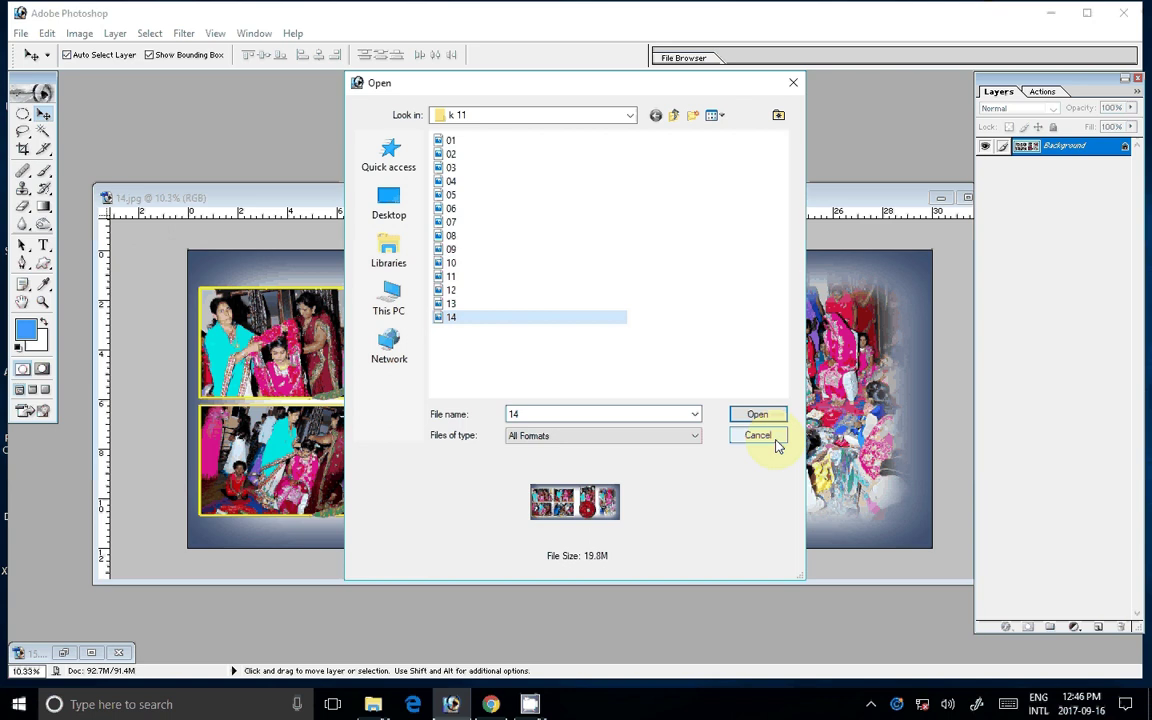